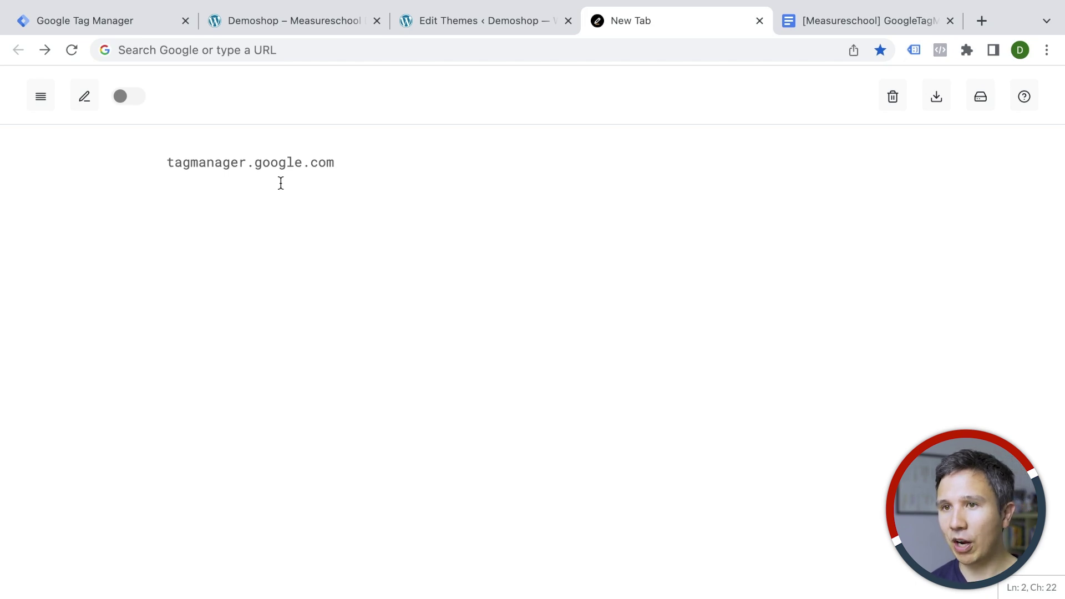
Step: Select the tagmanager.google.com address in the new-tab note
{"action": "triple_click", "coordinate": [230, 163]}
{"action": "key", "text": "ctrl+c"}
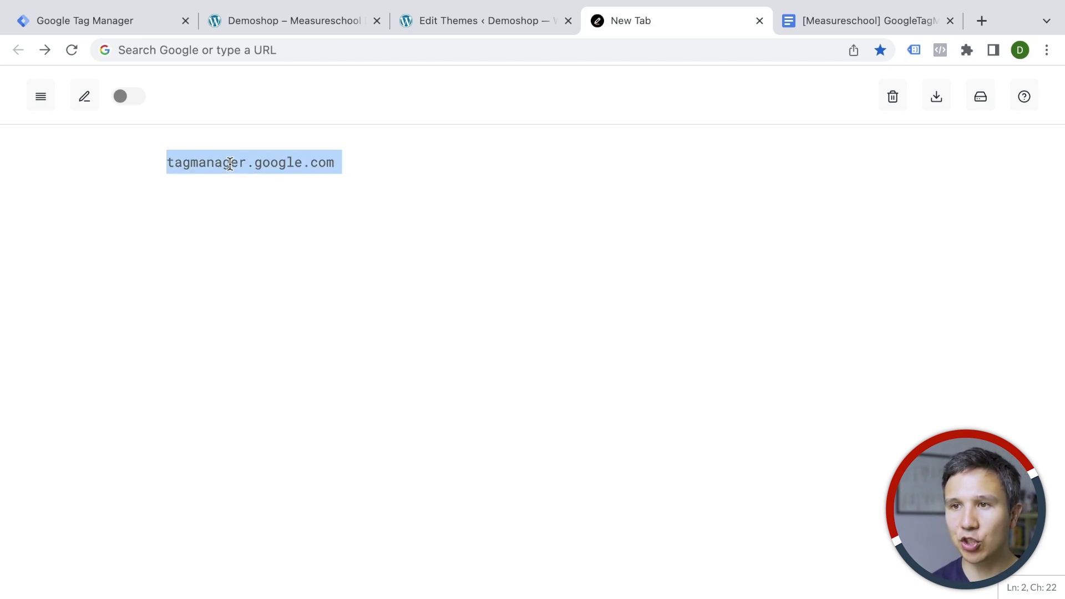
Step: Load tagmanager.google.com, sign in through the incognito window, and return to the accounts overview
{"action": "left_click", "coordinate": [252, 56]}
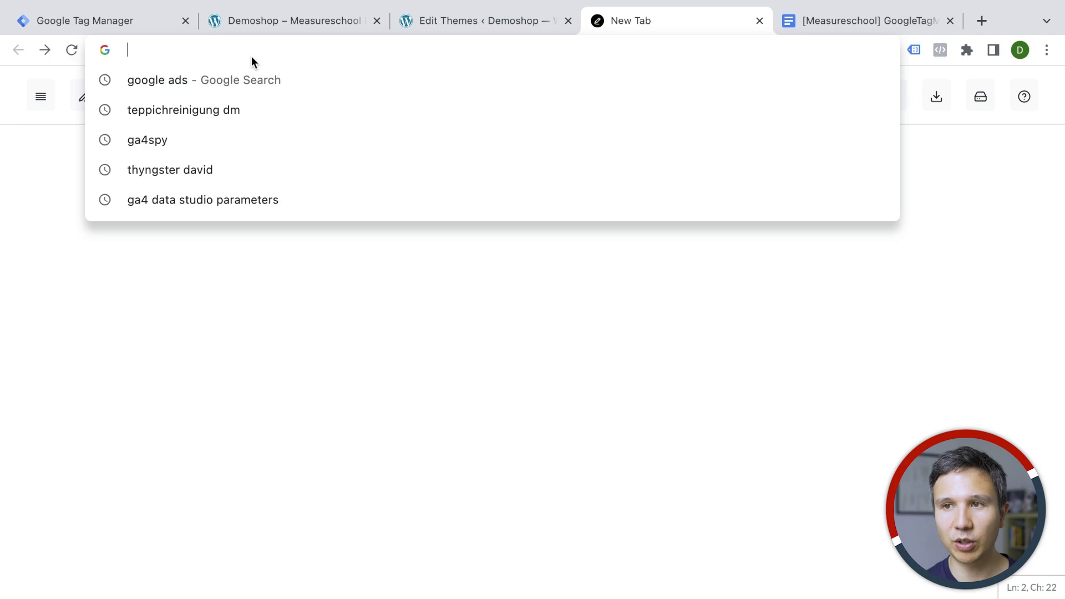
{"action": "key", "text": "ctrl+v"}
{"action": "key", "text": "Return"}
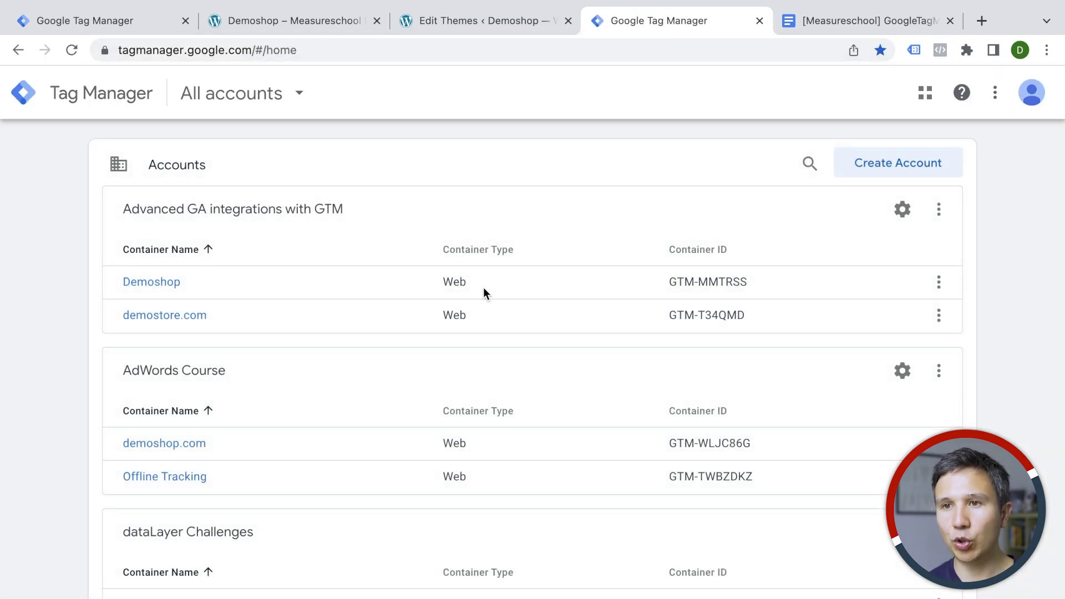
{"action": "key", "text": "ctrl+Right"}
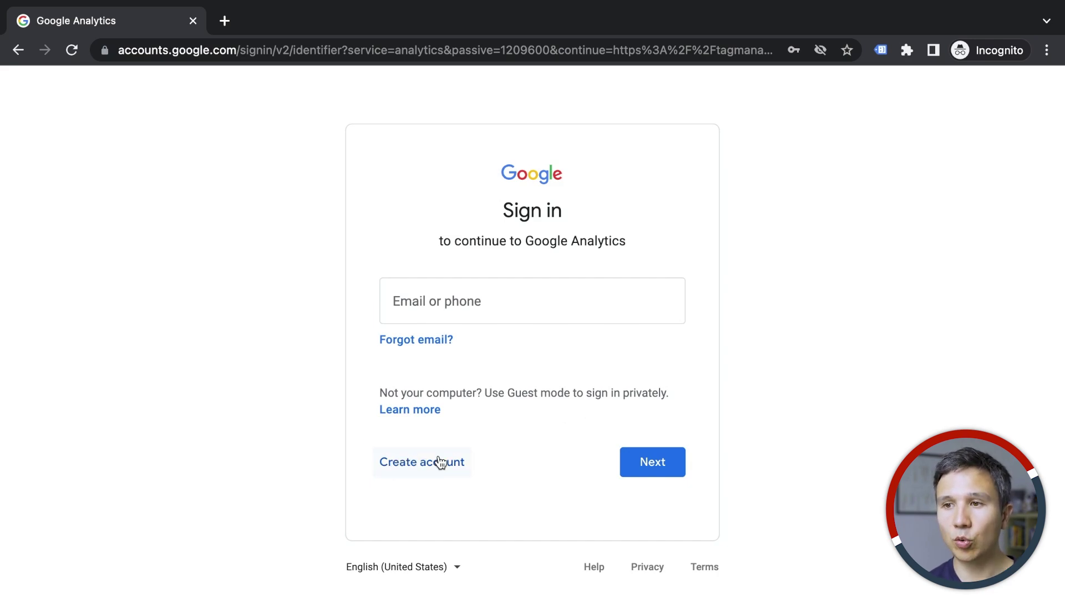
{"action": "key", "text": "ctrl+Left"}
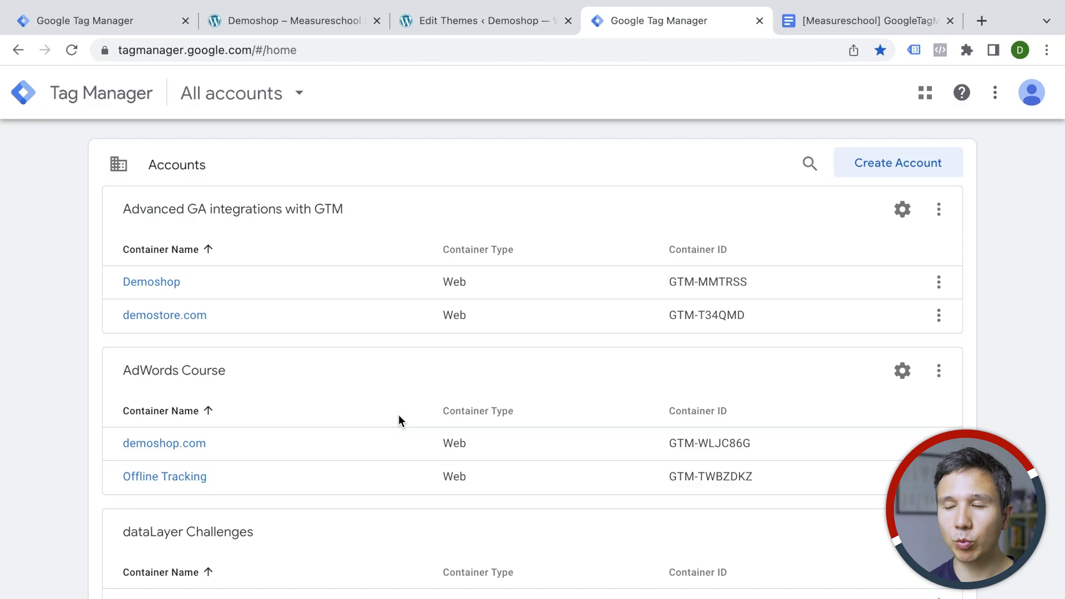
Step: Start a new account with account name Demo Inc. and container name demoshop.com
{"action": "left_click", "coordinate": [905, 166]}
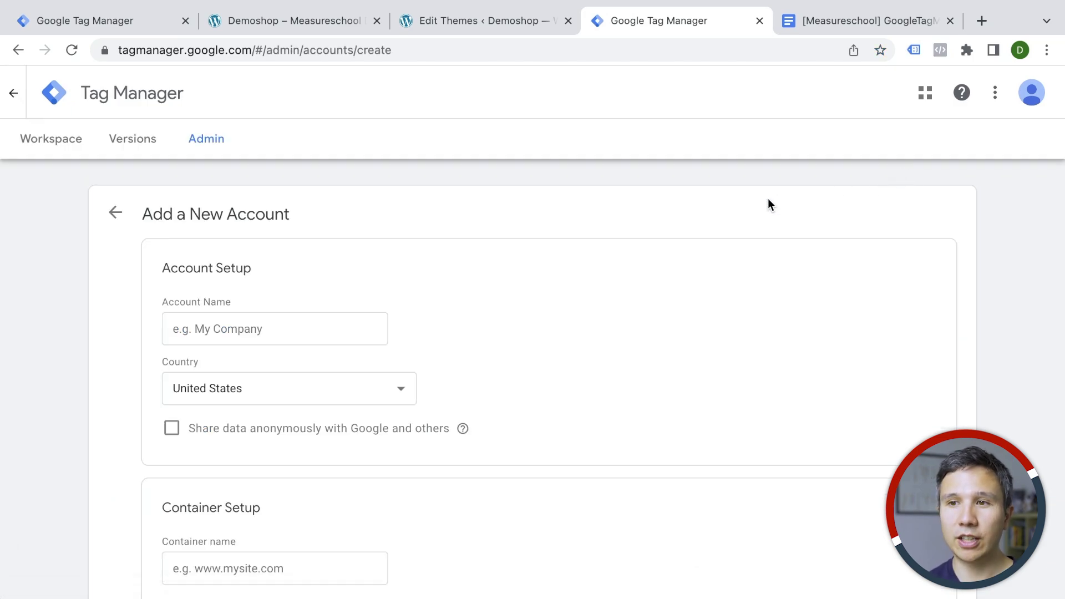
{"action": "scroll", "coordinate": [769, 200], "scroll_direction": "down", "scroll_amount": 3}
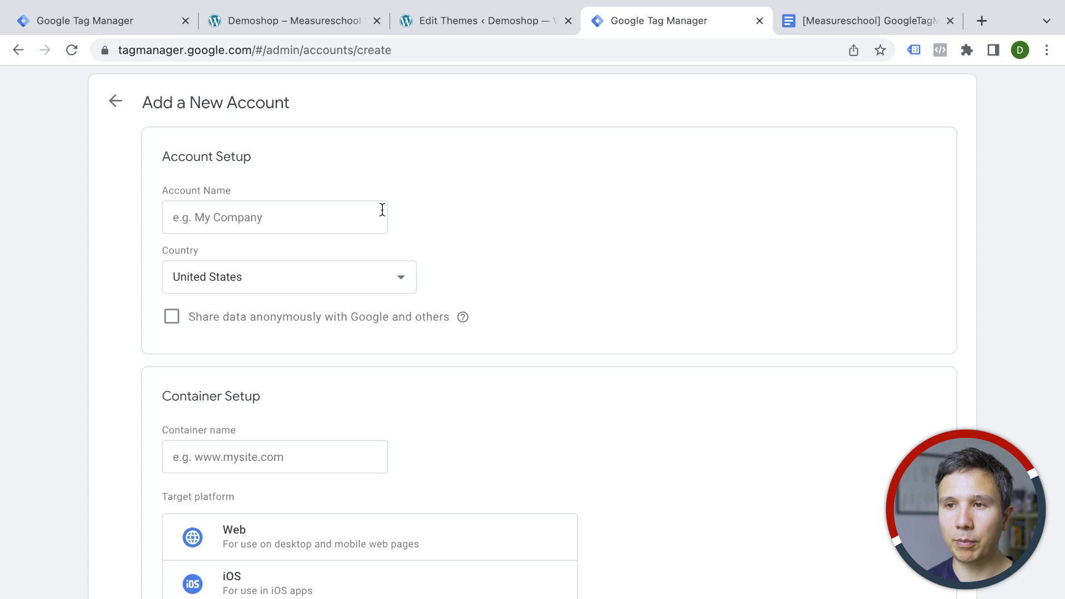
{"action": "left_click", "coordinate": [272, 216]}
{"action": "left_click", "coordinate": [260, 264]}
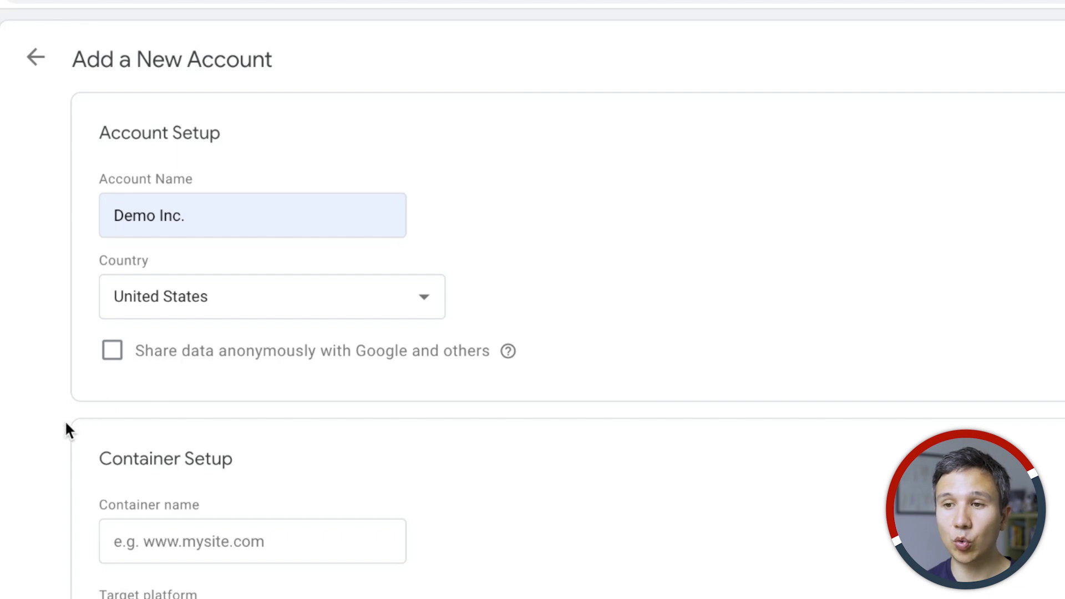
{"action": "scroll", "coordinate": [50, 425], "scroll_direction": "down", "scroll_amount": 5}
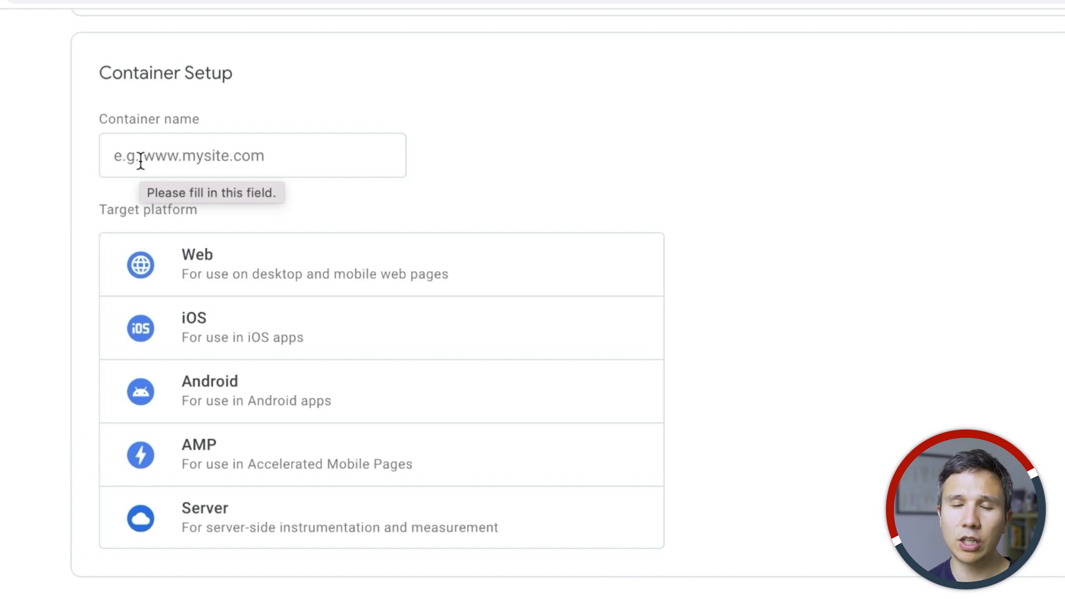
{"action": "left_click", "coordinate": [141, 161]}
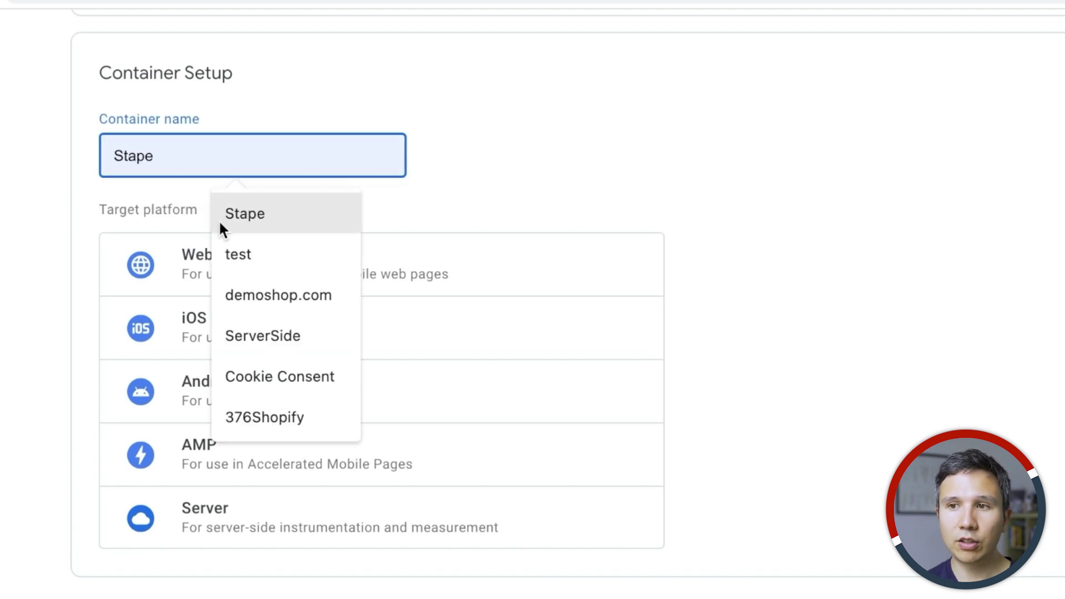
{"action": "left_click", "coordinate": [254, 290]}
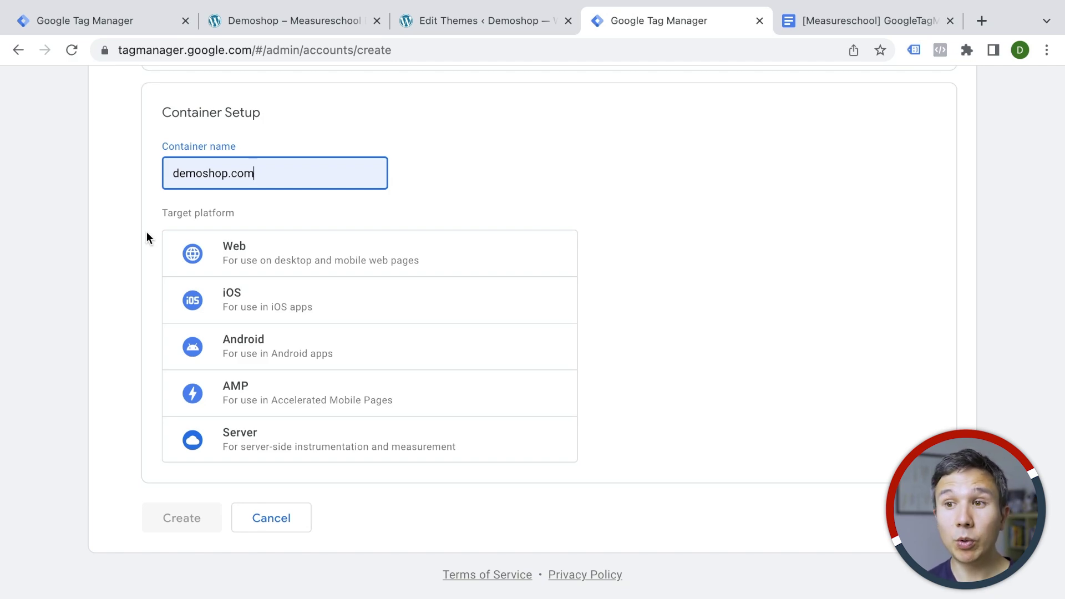
Step: Choose Web as the target platform and bring up the container's head and body install snippets
{"action": "left_click", "coordinate": [248, 264]}
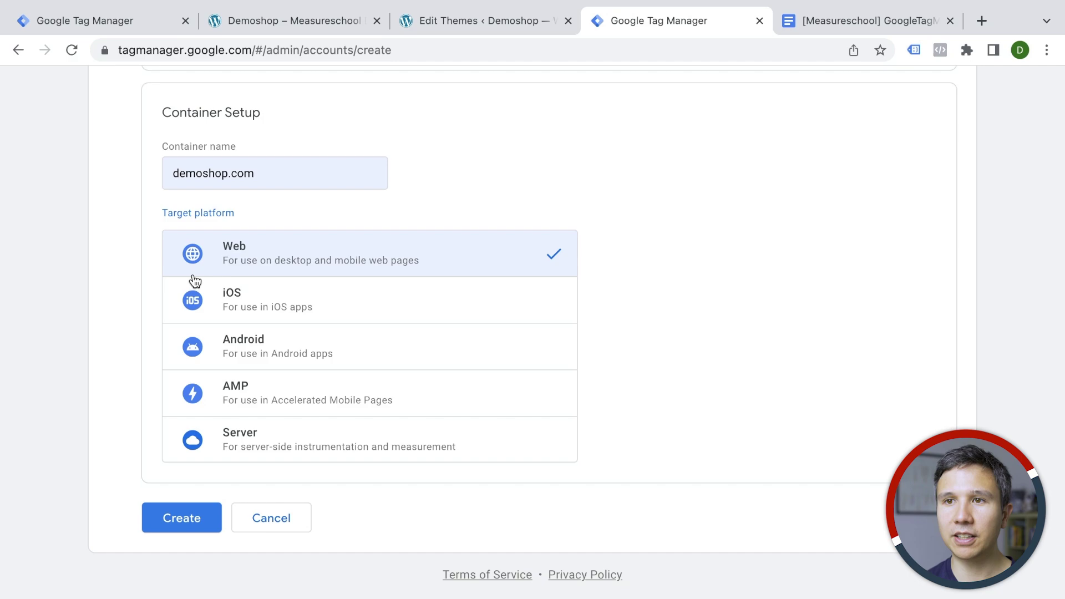
{"action": "left_click", "coordinate": [105, 22]}
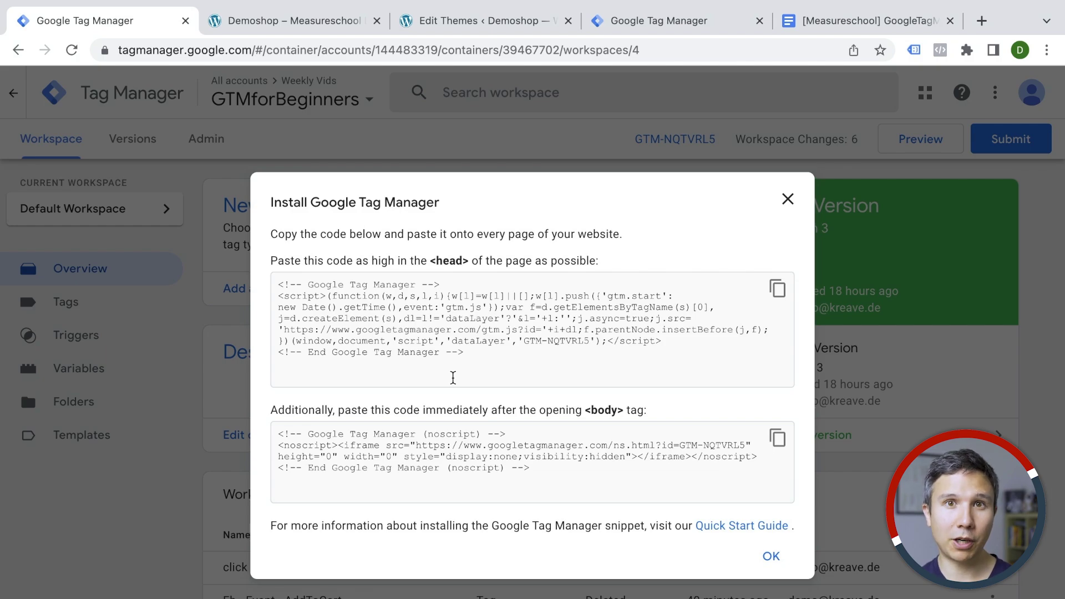
Step: Review the GTM head snippet in the install dialog, then bring up the Google Docs implementation brief
{"action": "key", "text": "ctrl+shift+b"}
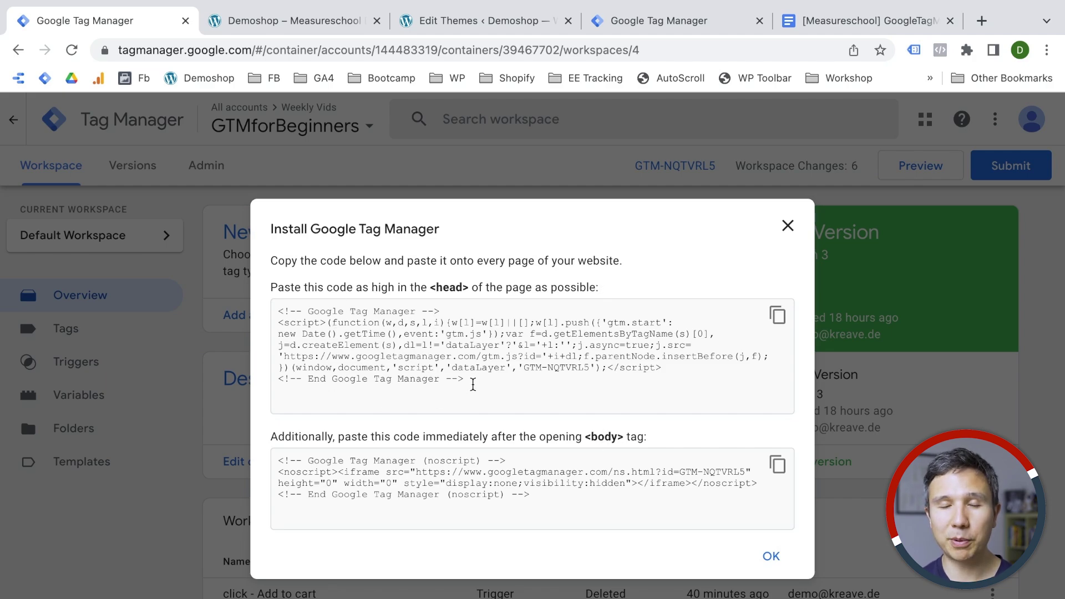
{"action": "left_click", "coordinate": [467, 385]}
{"action": "key", "text": "super+shift+b"}
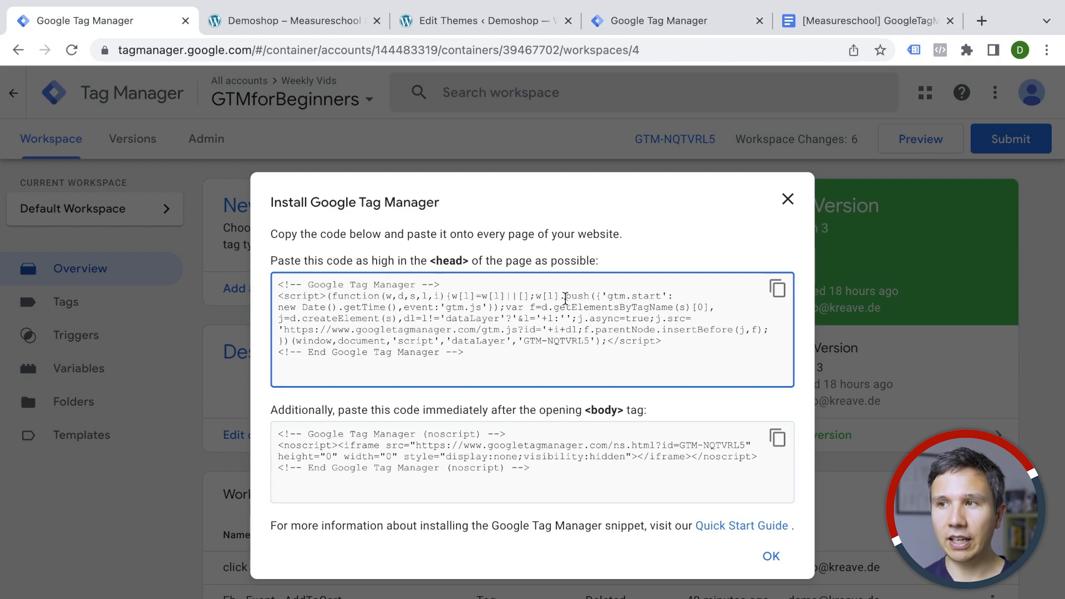
{"action": "left_click", "coordinate": [833, 25]}
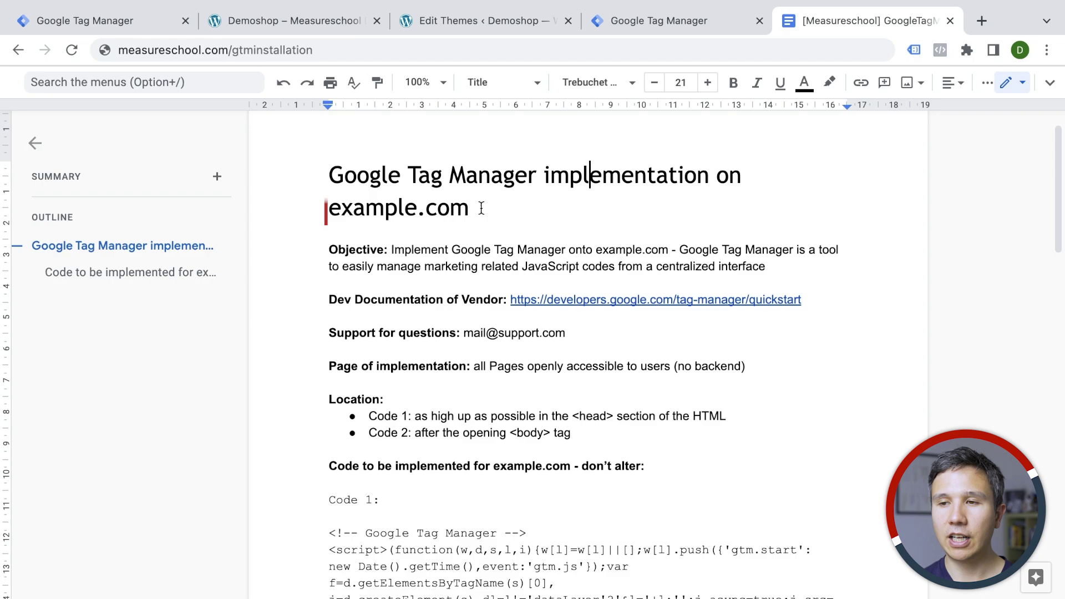
Step: Read through the implementation brief and return to the GTMforBeginners install snippets
{"action": "scroll", "coordinate": [480, 367], "scroll_direction": "down", "scroll_amount": 1}
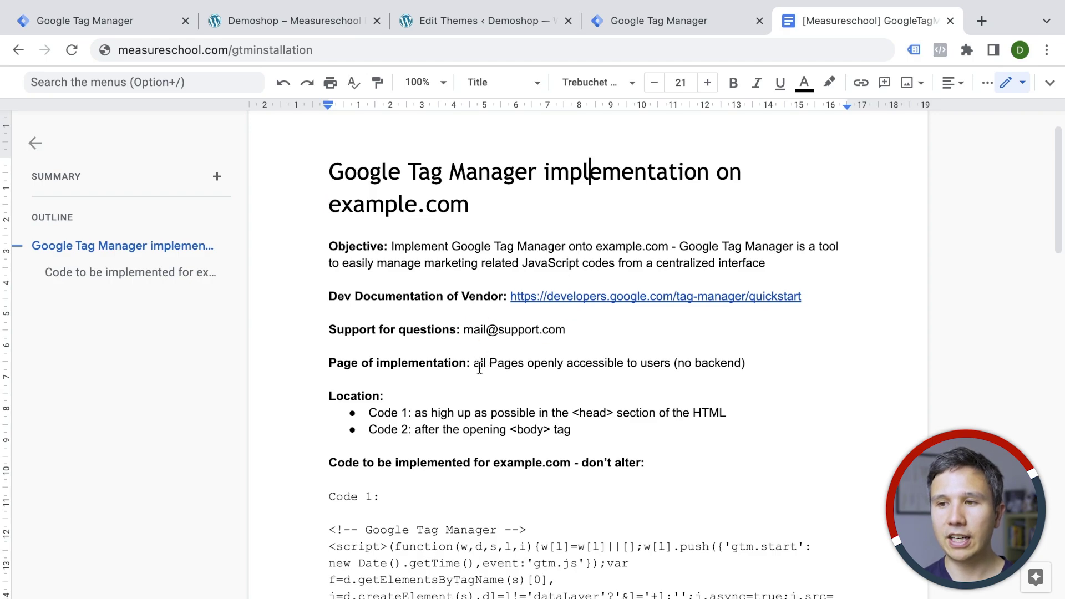
{"action": "scroll", "coordinate": [480, 367], "scroll_direction": "down", "scroll_amount": 5}
{"action": "scroll", "coordinate": [480, 422], "scroll_direction": "down", "scroll_amount": 2}
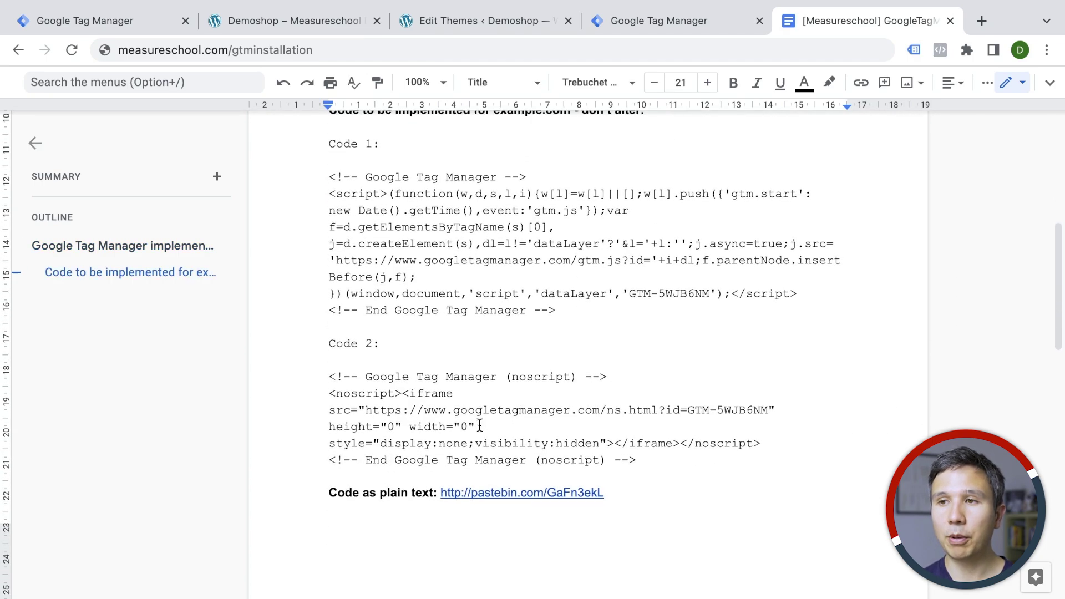
{"action": "scroll", "coordinate": [480, 426], "scroll_direction": "up", "scroll_amount": 5}
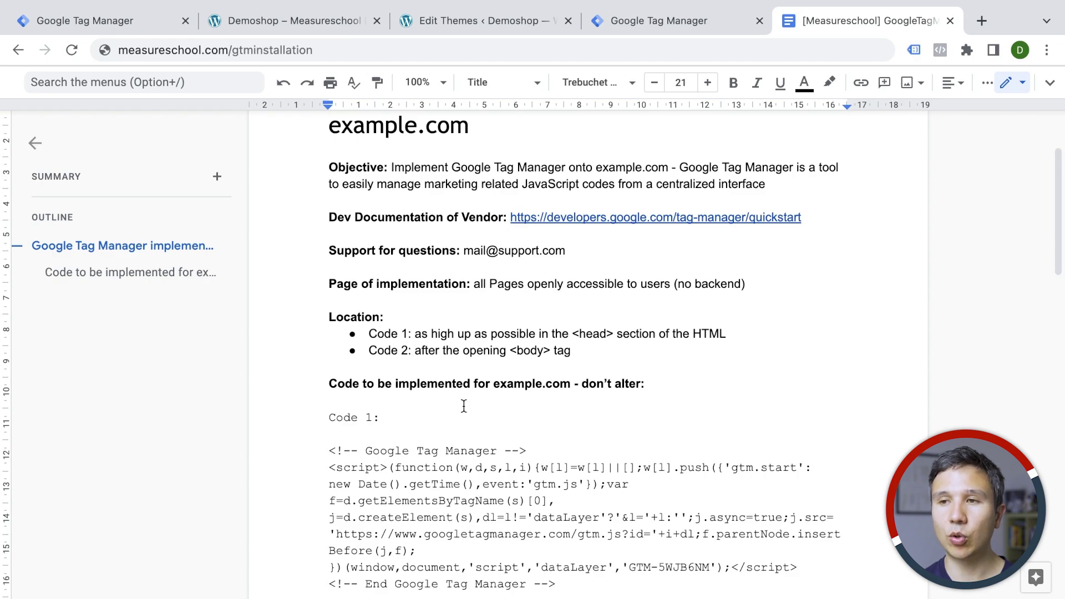
{"action": "scroll", "coordinate": [458, 413], "scroll_direction": "down", "scroll_amount": 5}
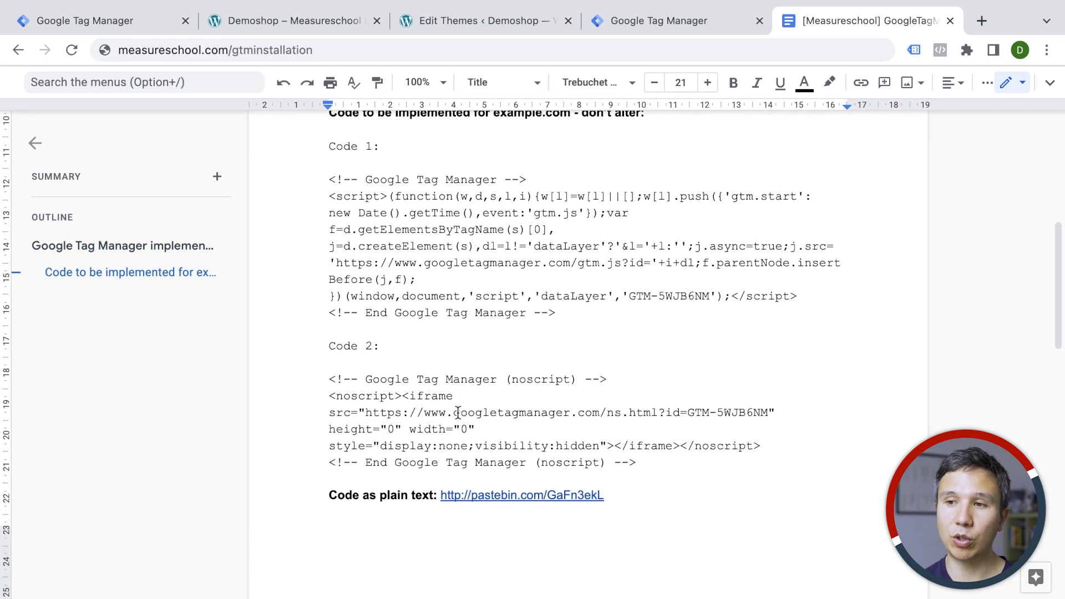
{"action": "scroll", "coordinate": [458, 413], "scroll_direction": "up", "scroll_amount": 4}
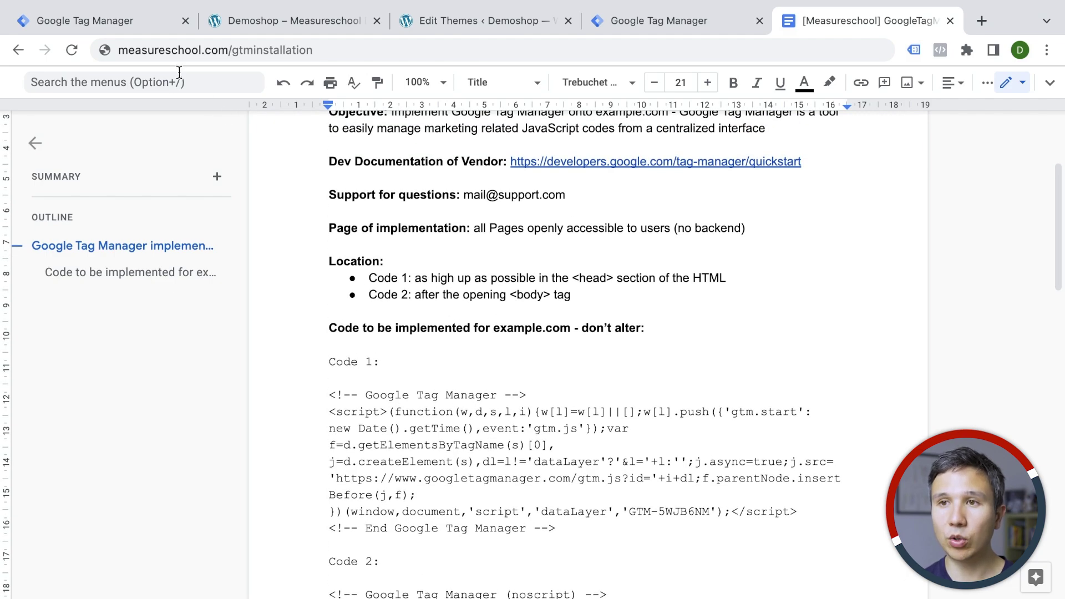
{"action": "left_click", "coordinate": [146, 23]}
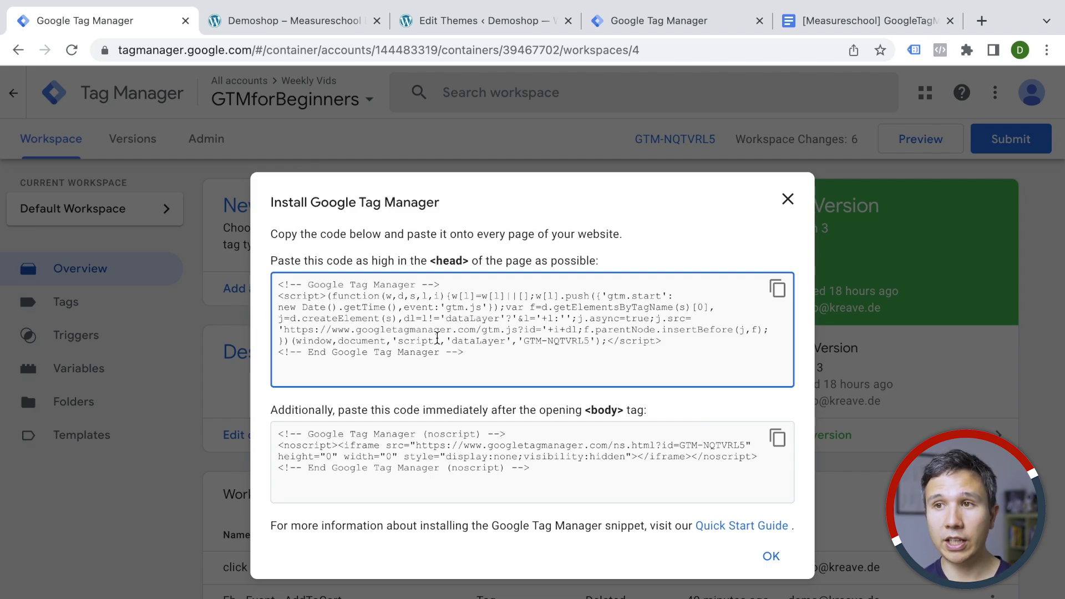
Step: Look at the Demoshop storefront, then open Storefront's header.php in the Theme File Editor
{"action": "left_click", "coordinate": [324, 10]}
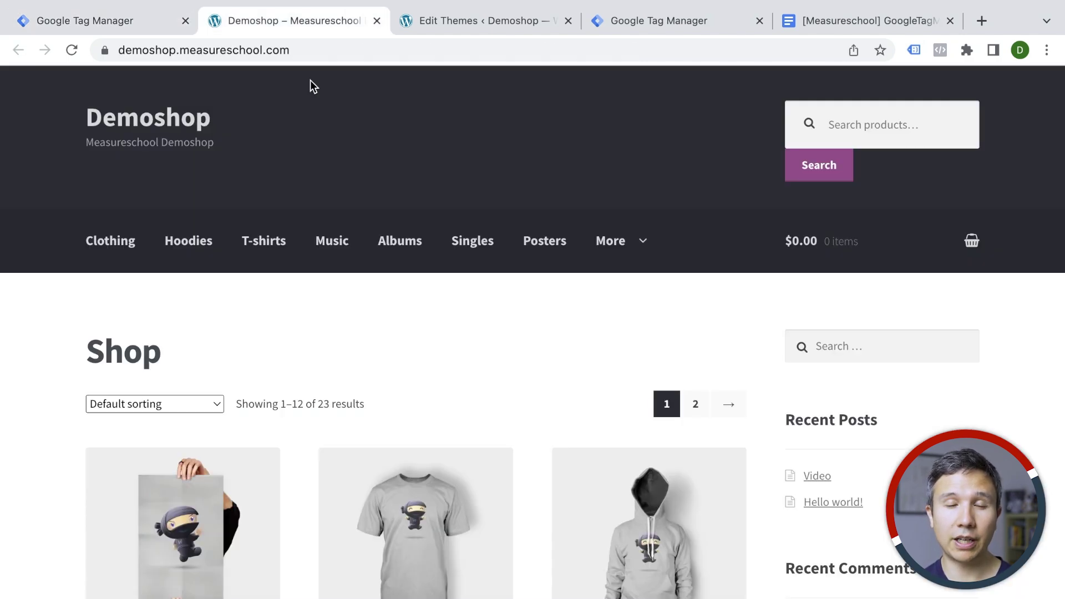
{"action": "left_click", "coordinate": [434, 24]}
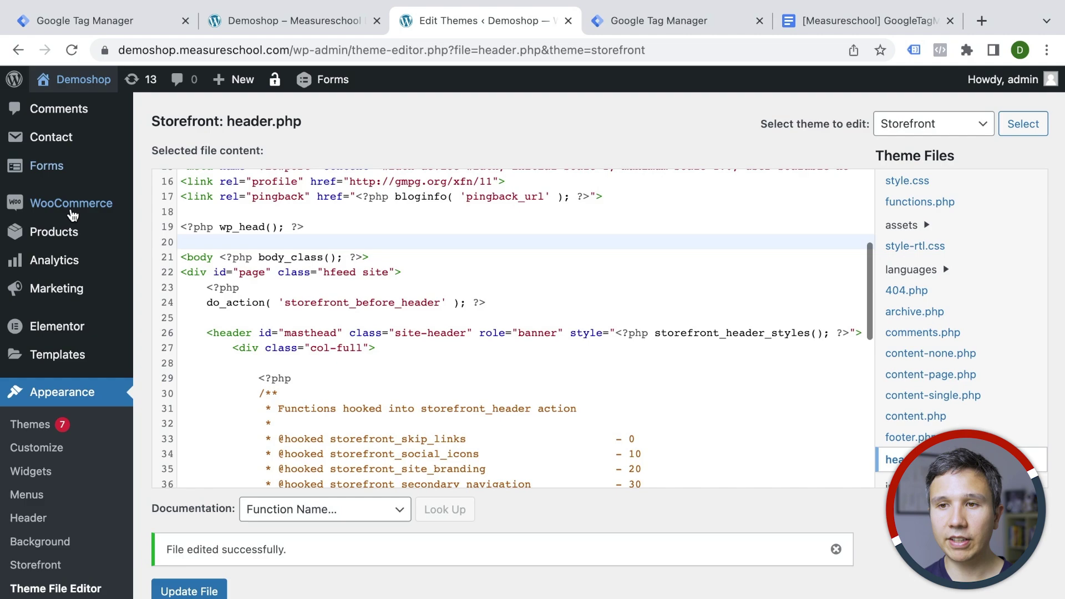
{"action": "scroll", "coordinate": [65, 397], "scroll_direction": "down", "scroll_amount": 2}
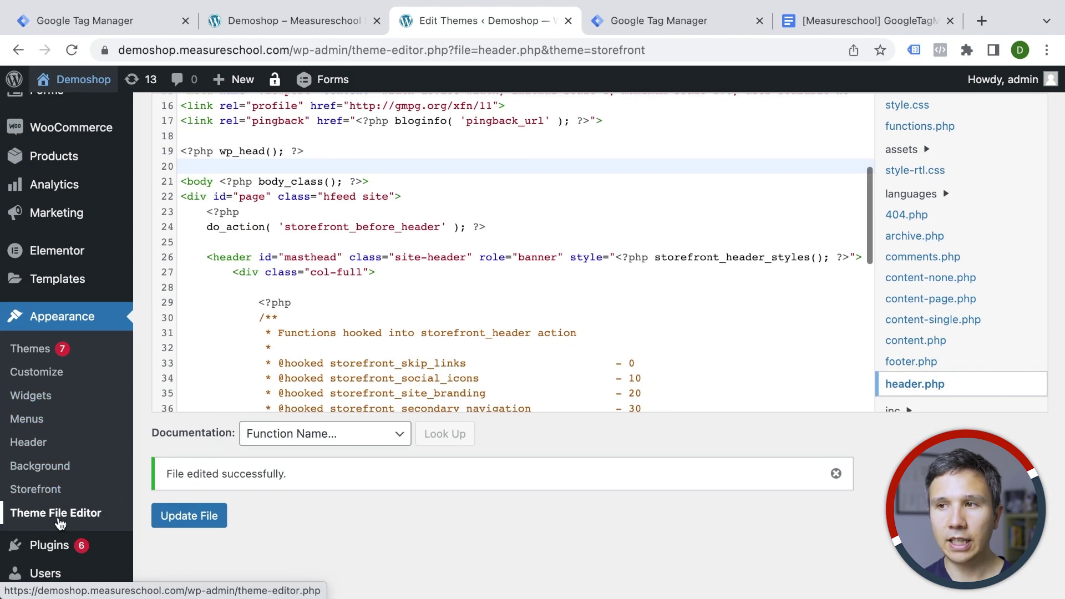
Step: Reload the theme editor and locate the opening <head> tag in header.php
{"action": "left_click", "coordinate": [58, 514]}
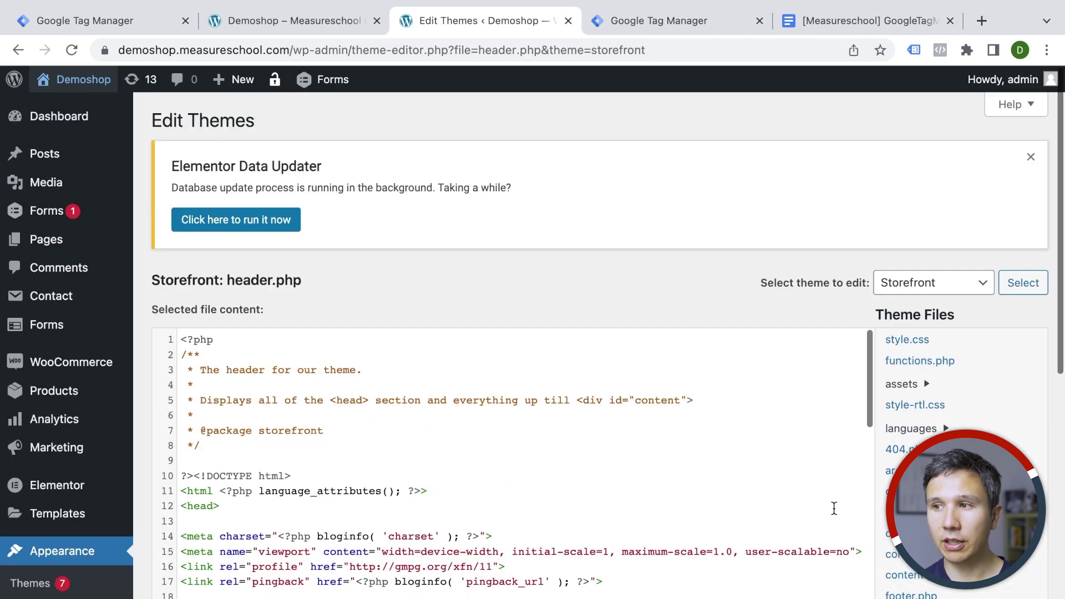
{"action": "scroll", "coordinate": [981, 348], "scroll_direction": "down", "scroll_amount": 4}
{"action": "scroll", "coordinate": [980, 349], "scroll_direction": "down", "scroll_amount": 2}
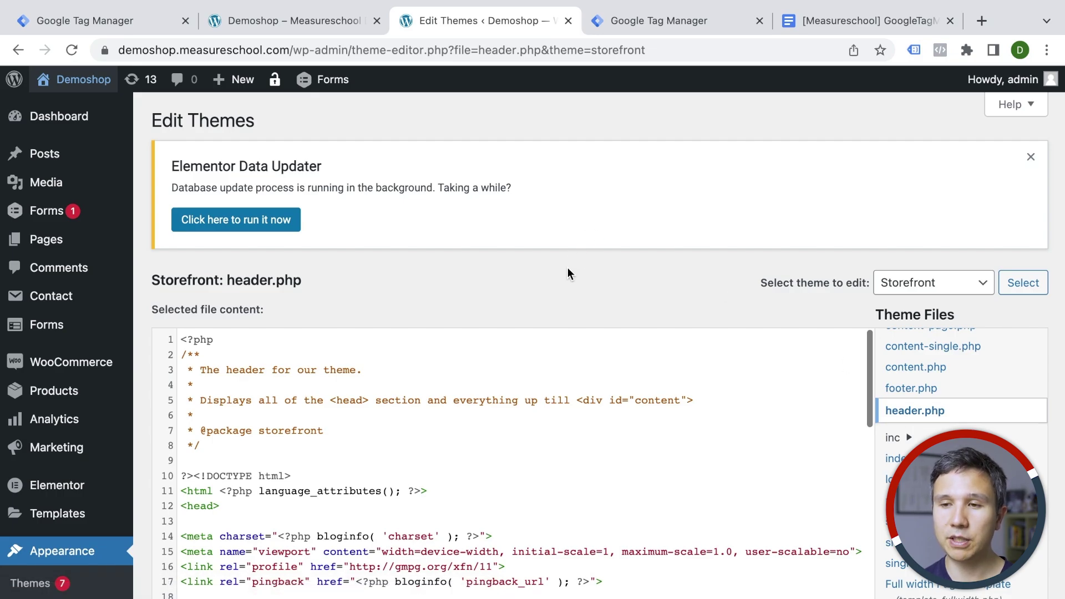
{"action": "scroll", "coordinate": [568, 267], "scroll_direction": "down", "scroll_amount": 5}
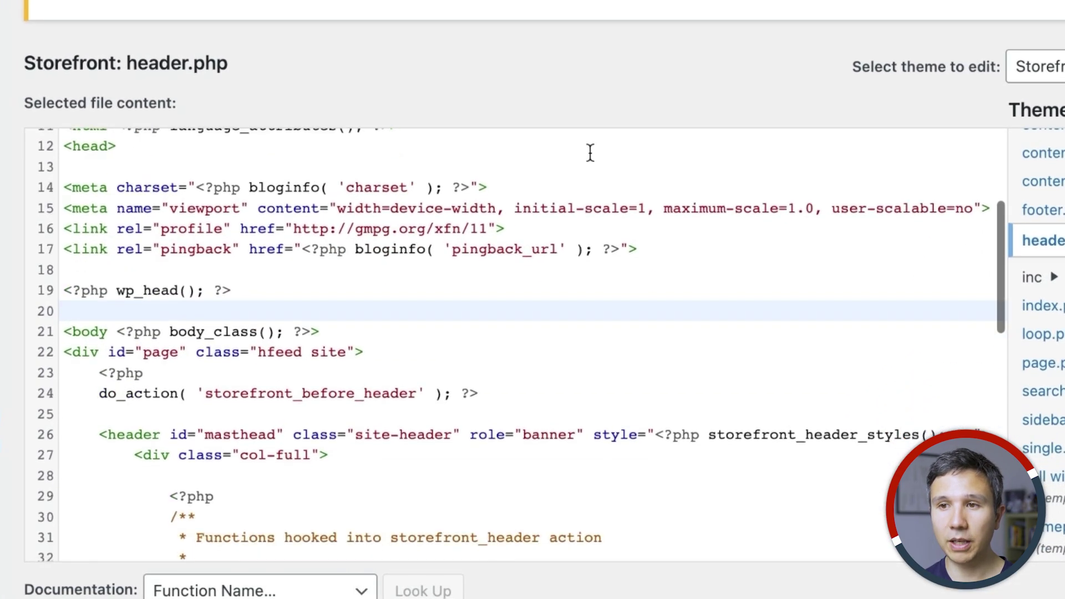
{"action": "left_click", "coordinate": [356, 161]}
{"action": "double_click", "coordinate": [94, 146]}
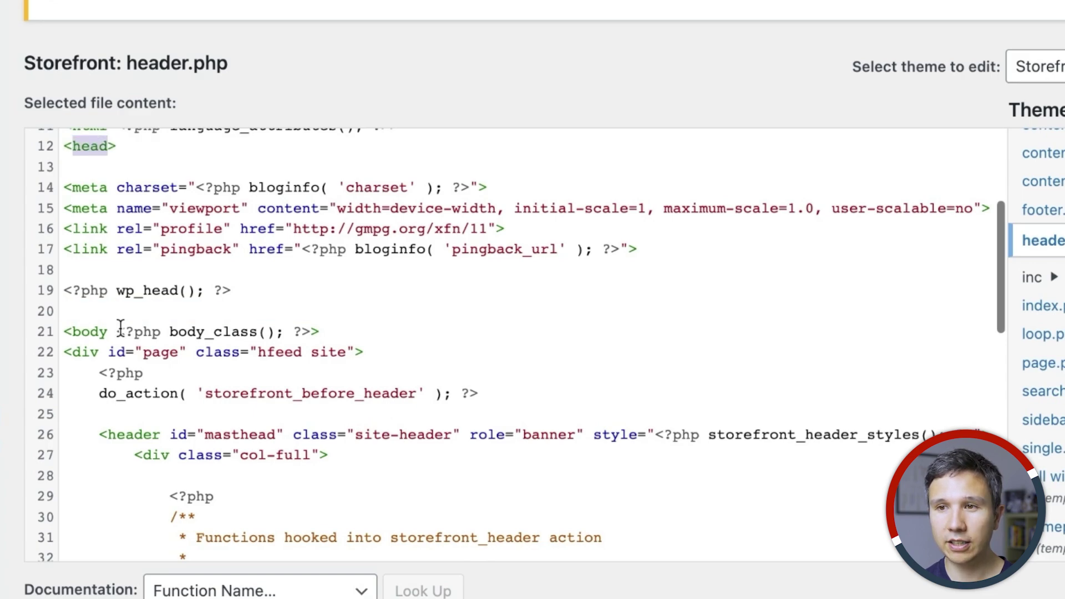
Step: Place the cursor on empty line 18 above wp_head and bring up the GTM install code
{"action": "scroll", "coordinate": [120, 326], "scroll_direction": "up", "scroll_amount": 3}
{"action": "left_click_drag", "start_coordinate": [66, 354], "coordinate": [291, 379]}
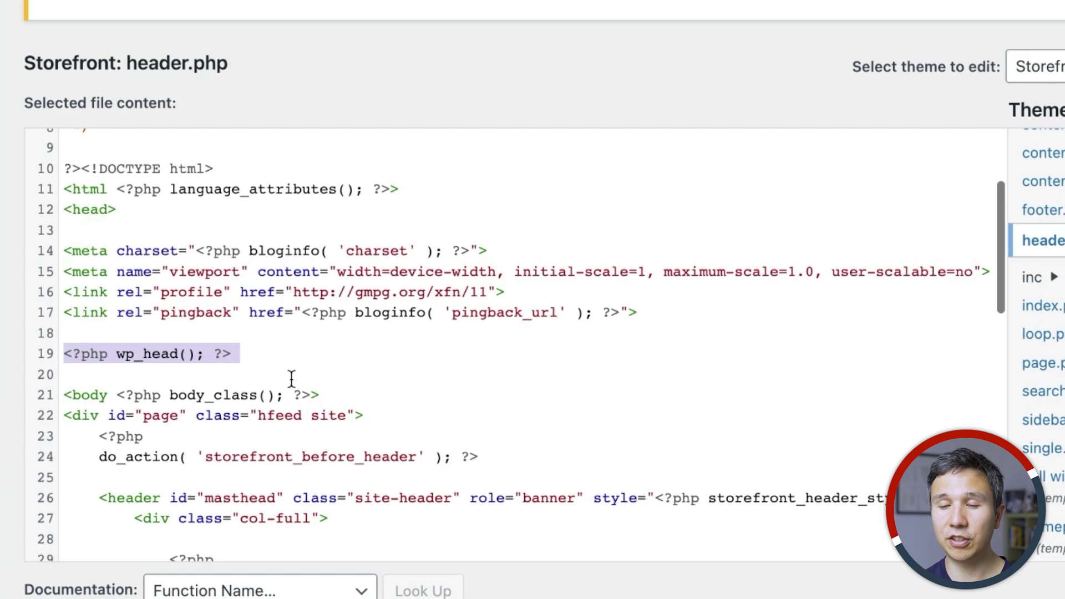
{"action": "left_click", "coordinate": [290, 377]}
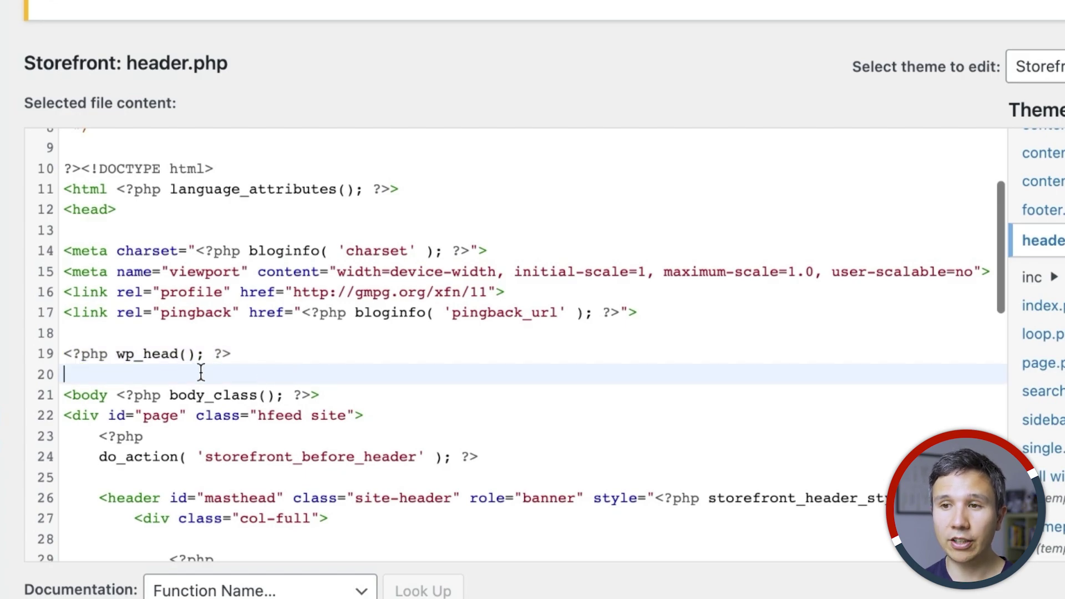
{"action": "left_click", "coordinate": [183, 333]}
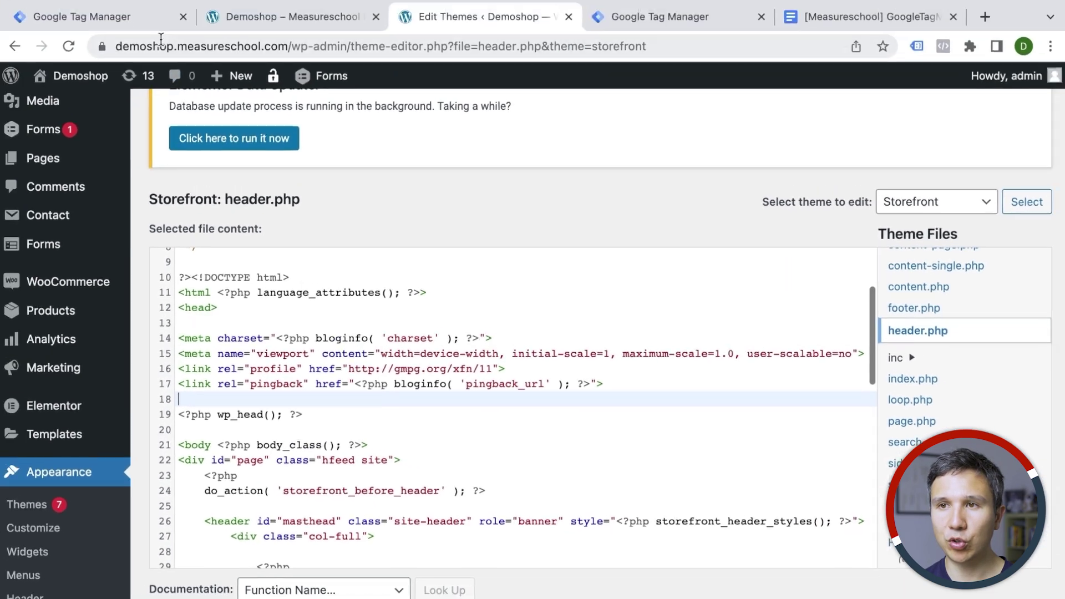
{"action": "left_click", "coordinate": [162, 23]}
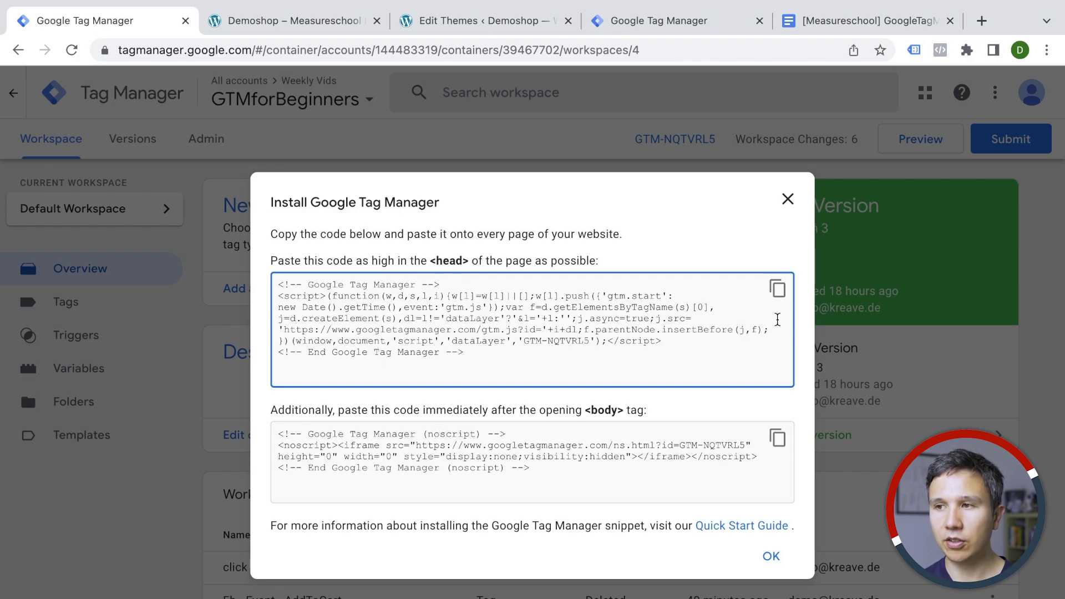
Step: Paste the GTM-NQTVRL5 head script into header.php just above wp_head
{"action": "left_click", "coordinate": [778, 290]}
{"action": "left_click", "coordinate": [448, 21]}
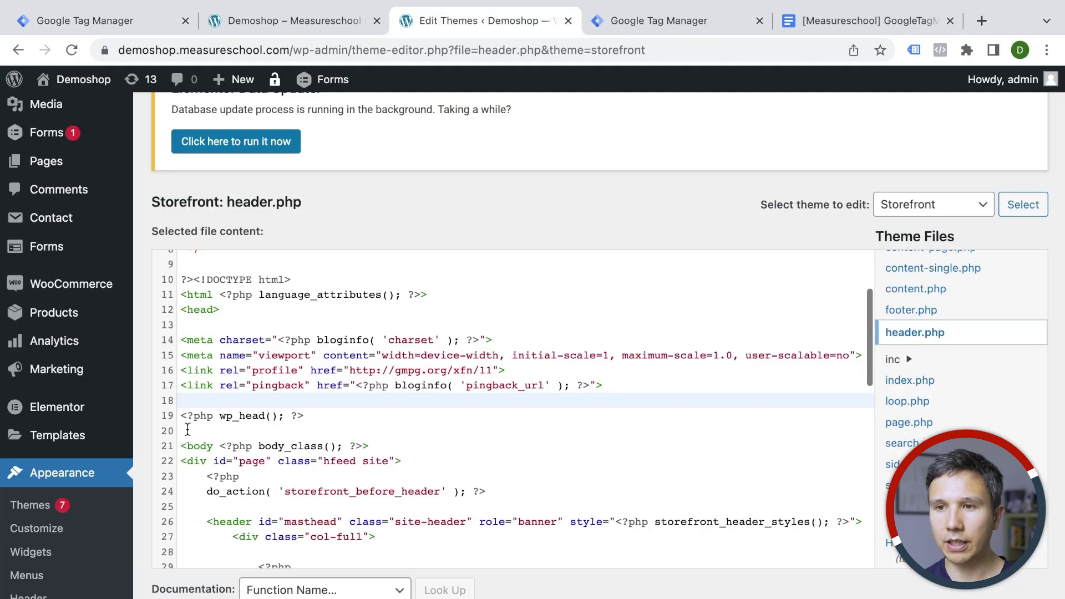
{"action": "key", "text": "ctrl+v"}
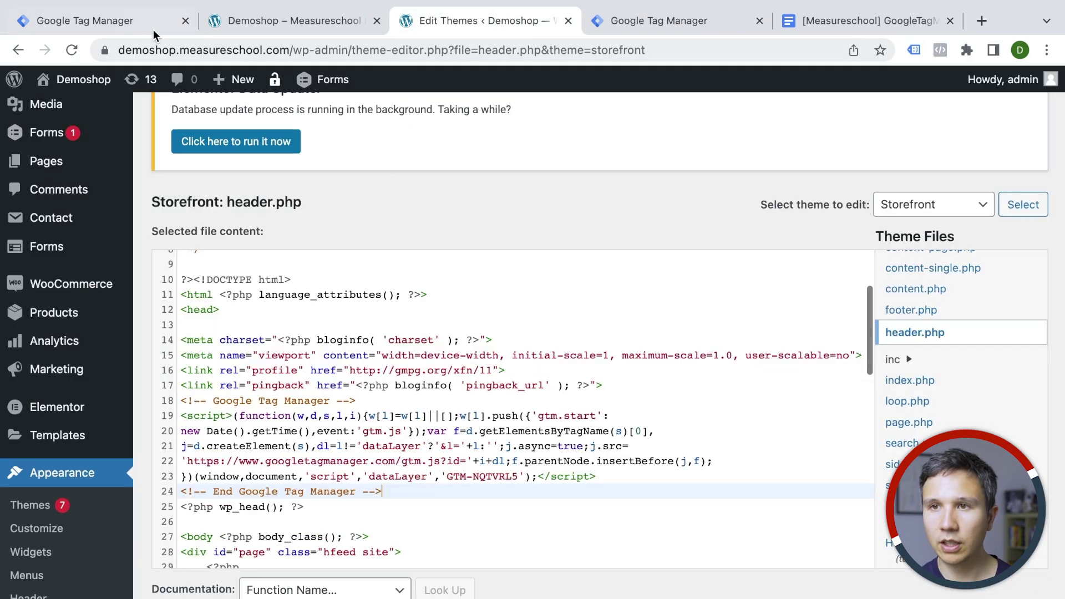
Step: Paste the noscript iframe snippet on a new line right after the opening body tag
{"action": "left_click", "coordinate": [153, 28]}
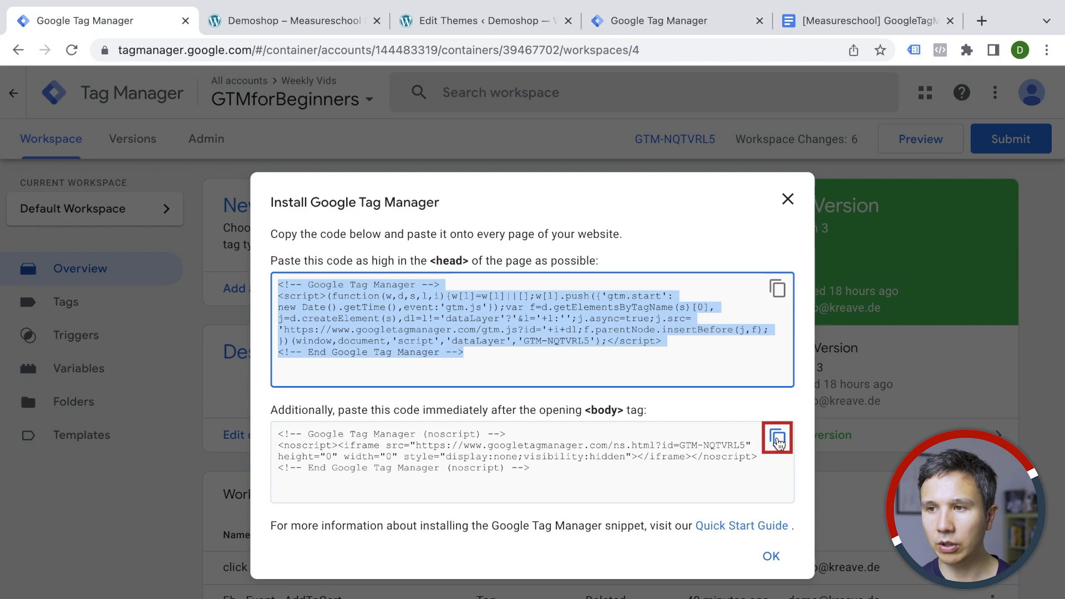
{"action": "left_click", "coordinate": [778, 438]}
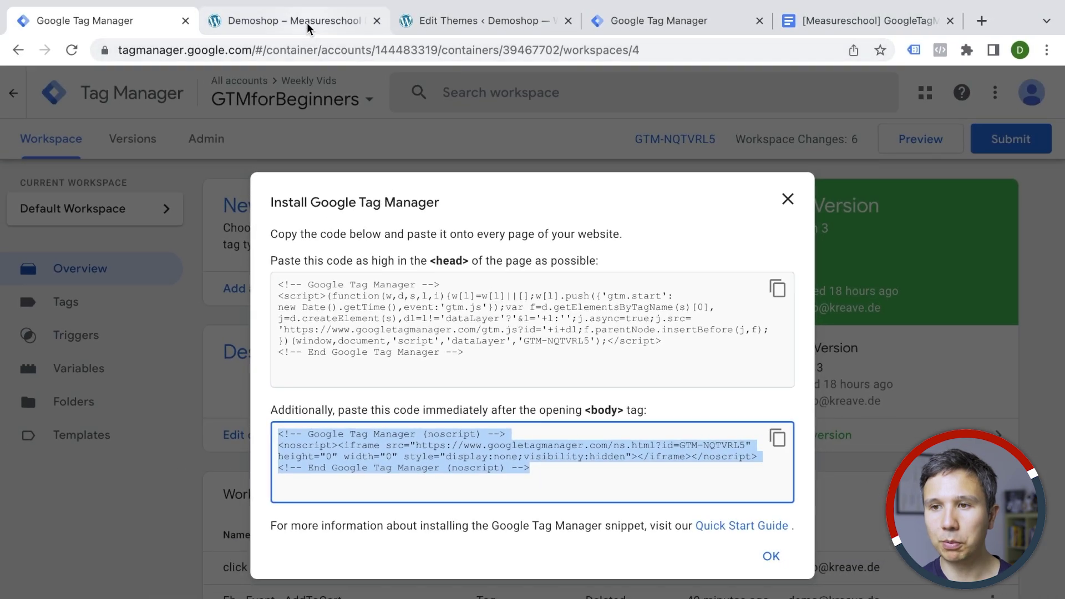
{"action": "left_click", "coordinate": [288, 21]}
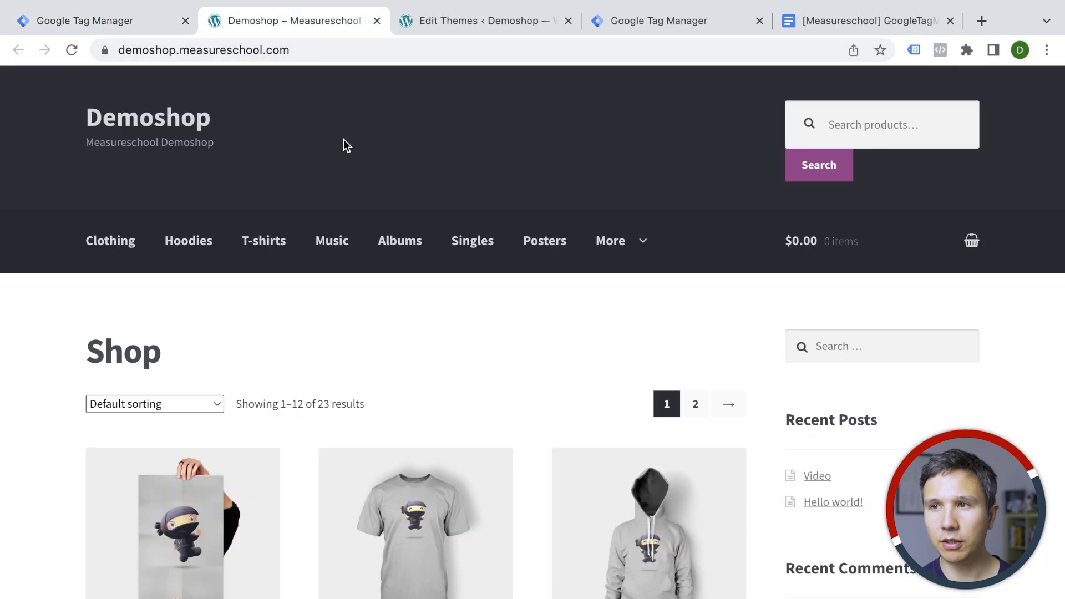
{"action": "left_click", "coordinate": [464, 21]}
{"action": "scroll", "coordinate": [252, 400], "scroll_direction": "down", "scroll_amount": 3}
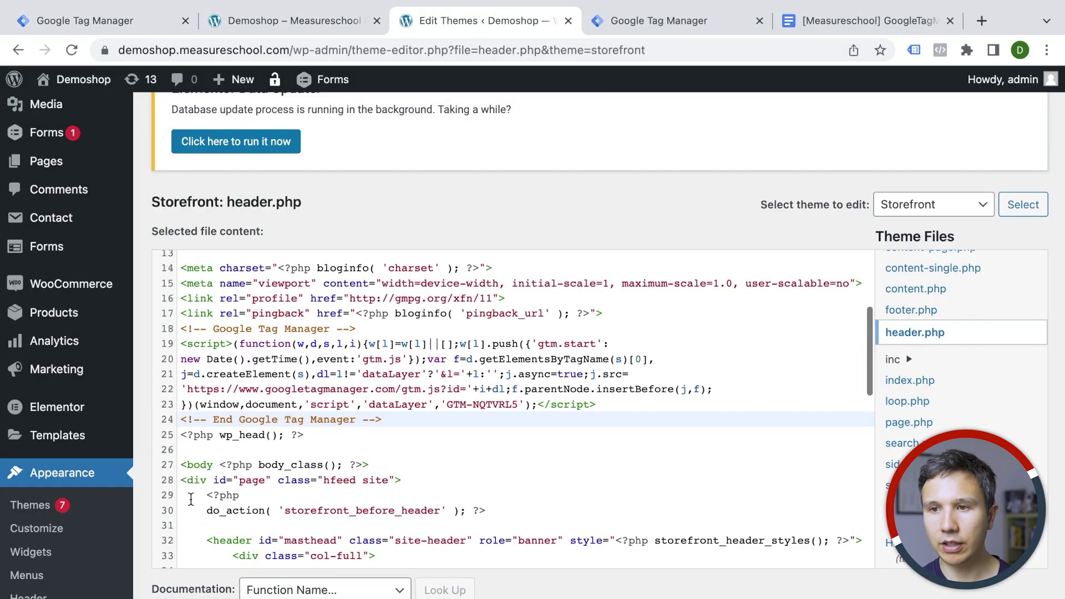
{"action": "left_click", "coordinate": [384, 469]}
{"action": "key", "text": "Return"}
{"action": "key", "text": "ctrl+v"}
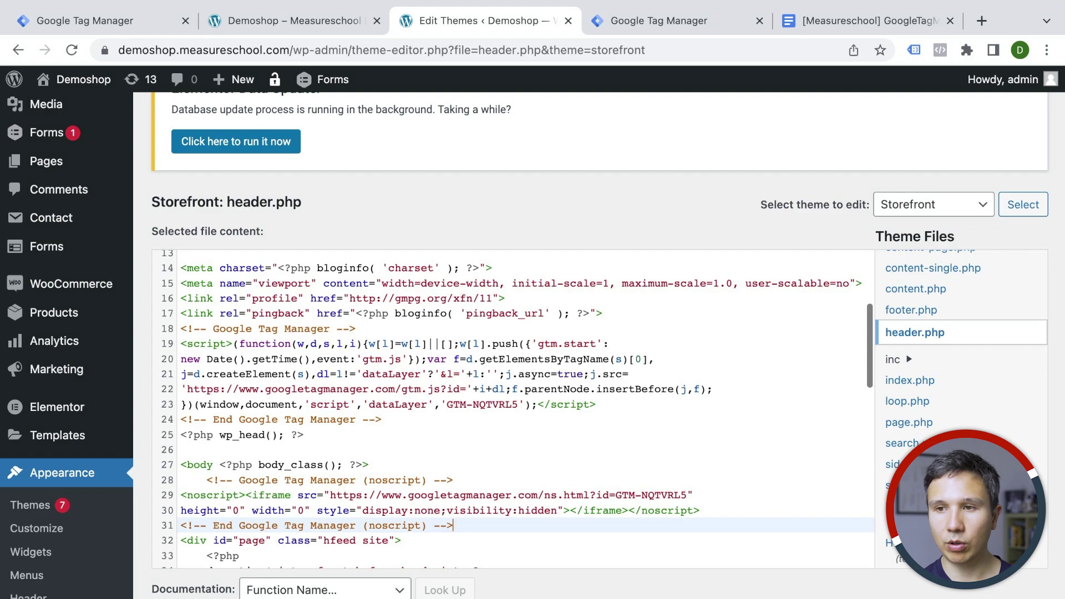
{"action": "scroll", "coordinate": [549, 584], "scroll_direction": "down", "scroll_amount": 4}
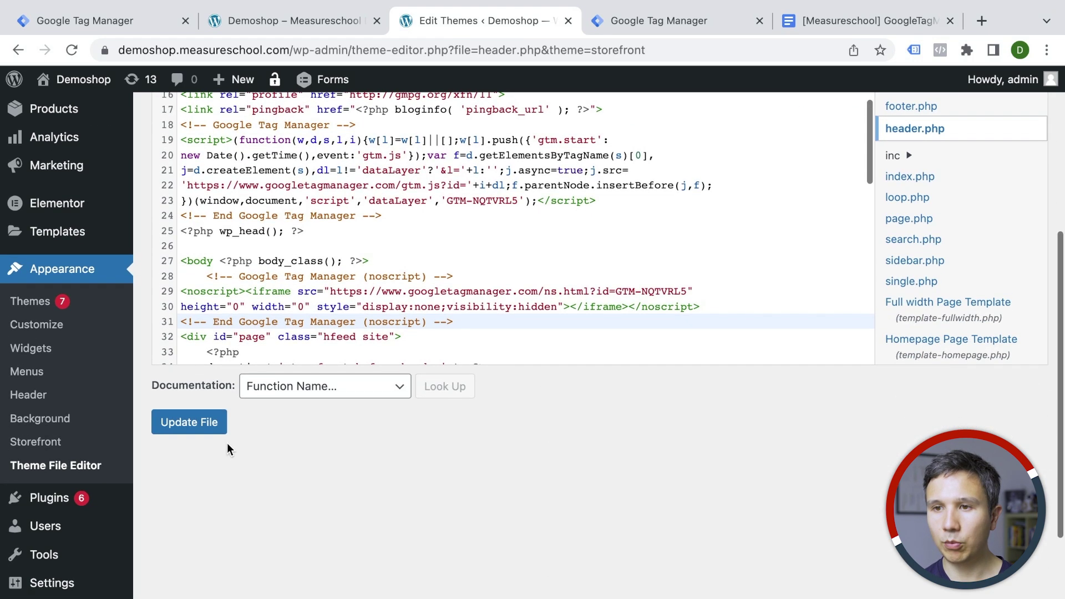
Step: Save header.php with Update File and open the live storefront's page source
{"action": "left_click", "coordinate": [180, 422]}
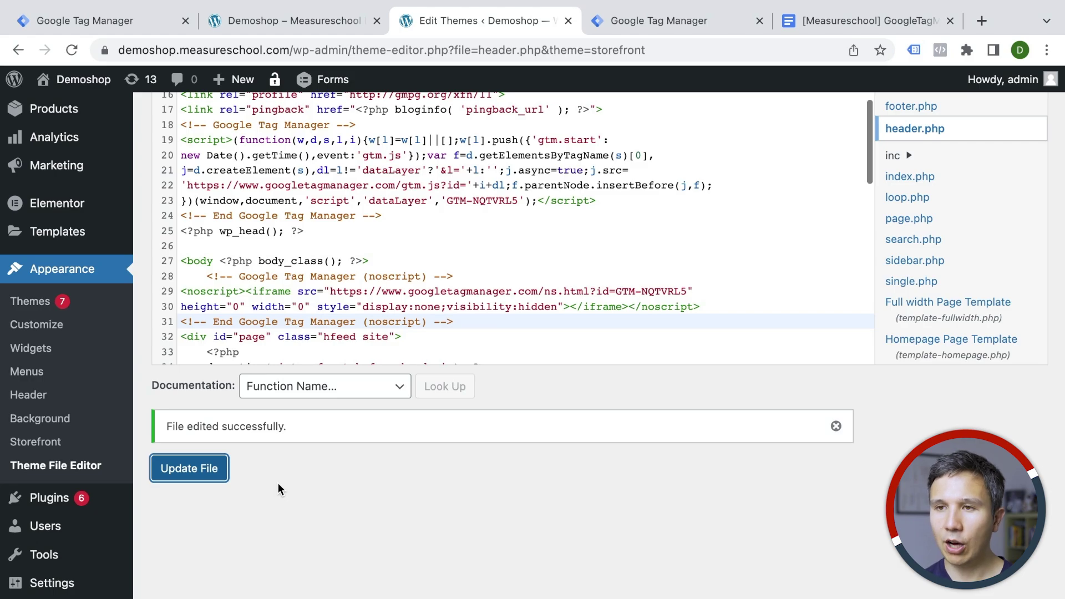
{"action": "scroll", "coordinate": [278, 488], "scroll_direction": "up", "scroll_amount": 5}
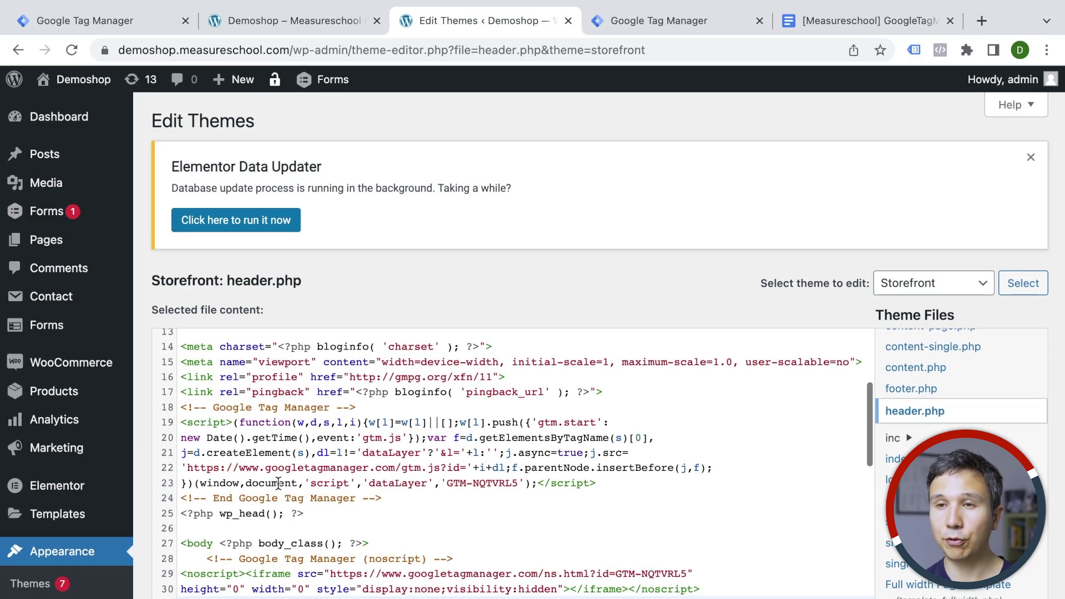
{"action": "left_click", "coordinate": [98, 84]}
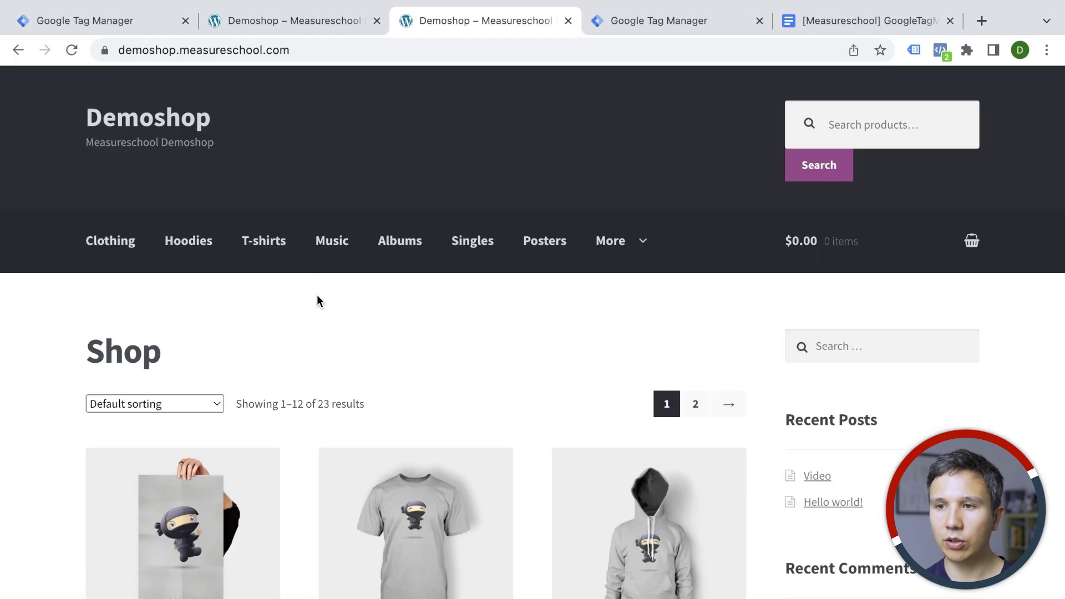
{"action": "right_click", "coordinate": [318, 295]}
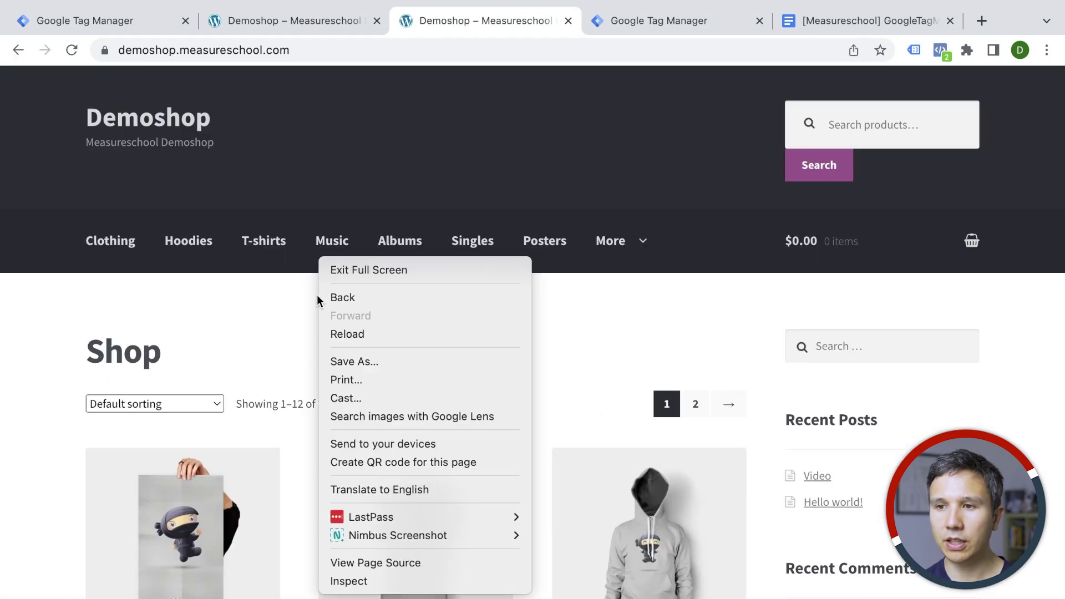
{"action": "left_click", "coordinate": [364, 564]}
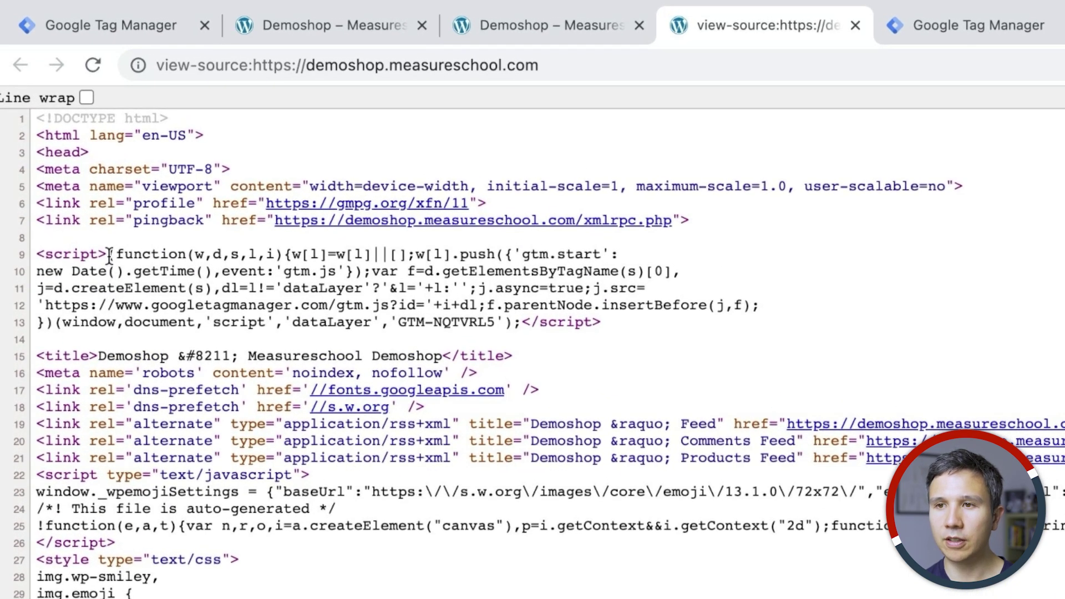
Step: Locate the GTM-NQTVRL5 head script and the noscript iframe after the body tag in the source
{"action": "left_click_drag", "start_coordinate": [109, 256], "coordinate": [411, 334]}
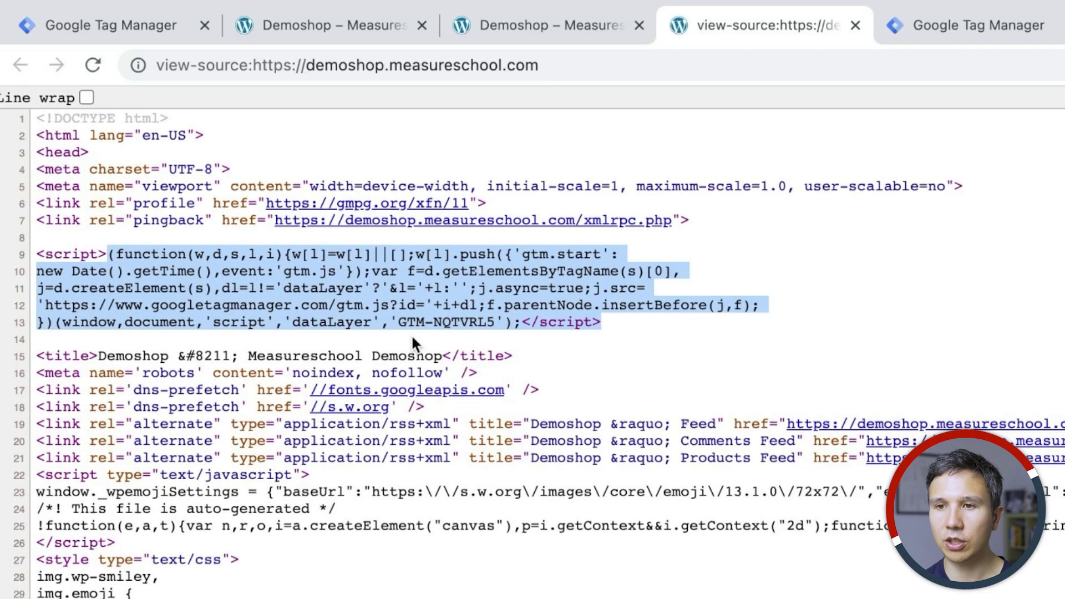
{"action": "scroll", "coordinate": [306, 248], "scroll_direction": "down", "scroll_amount": 12}
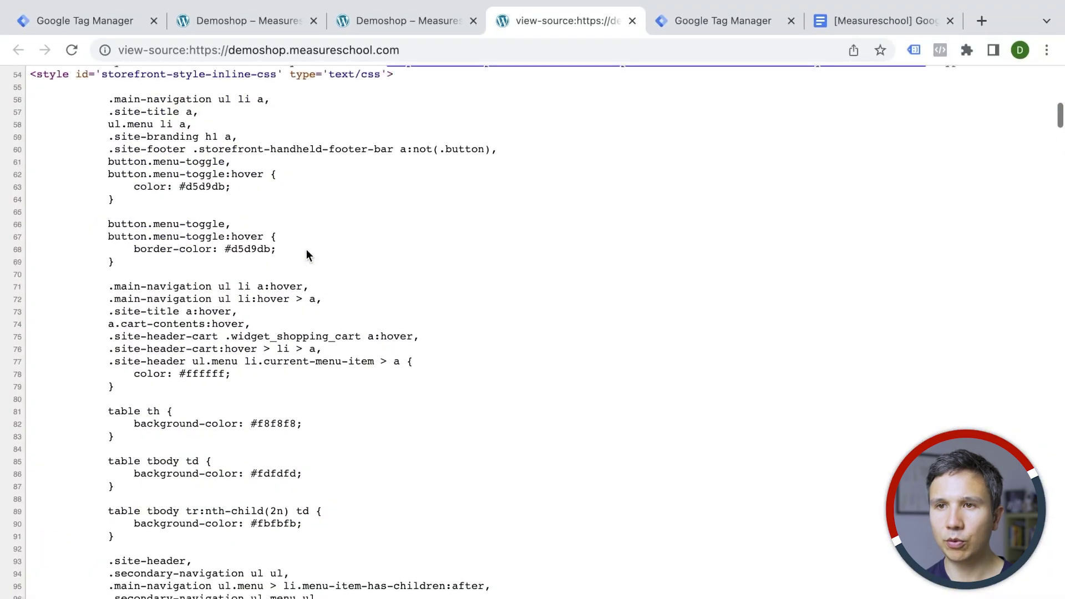
{"action": "scroll", "coordinate": [306, 248], "scroll_direction": "up", "scroll_amount": 4}
{"action": "scroll", "coordinate": [306, 248], "scroll_direction": "down", "scroll_amount": 20}
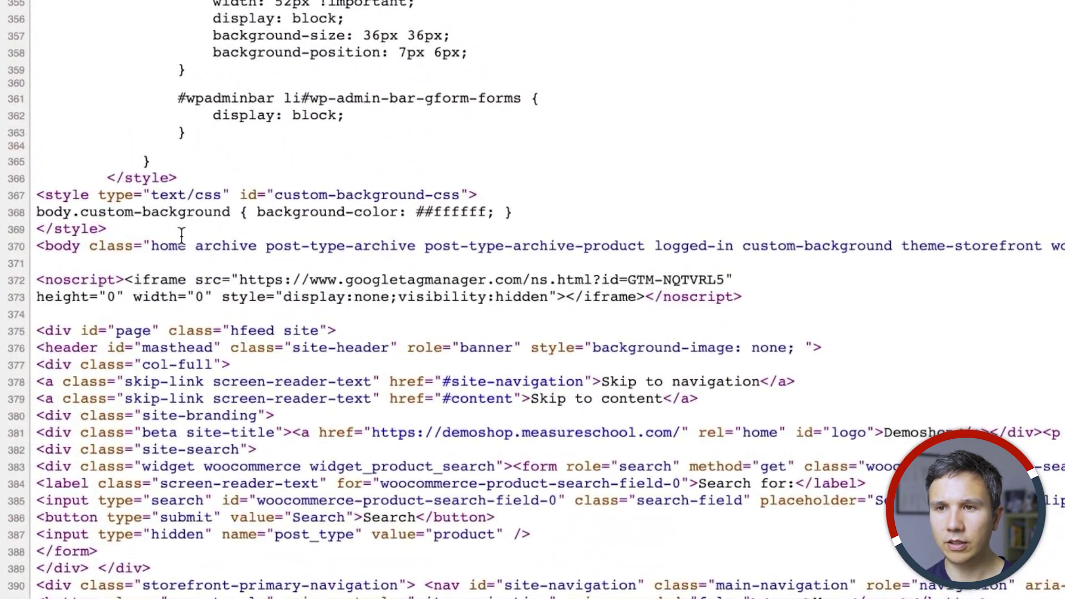
{"action": "double_click", "coordinate": [42, 256]}
{"action": "left_click_drag", "start_coordinate": [37, 277], "coordinate": [831, 273]}
{"action": "triple_click", "coordinate": [757, 294]}
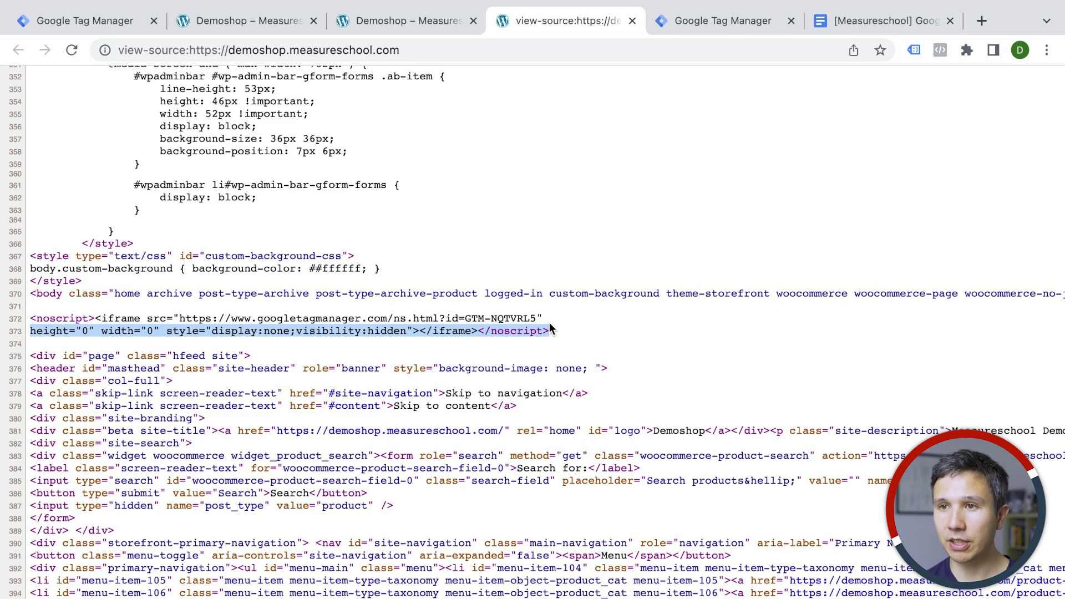
{"action": "scroll", "coordinate": [549, 328], "scroll_direction": "down", "scroll_amount": 15}
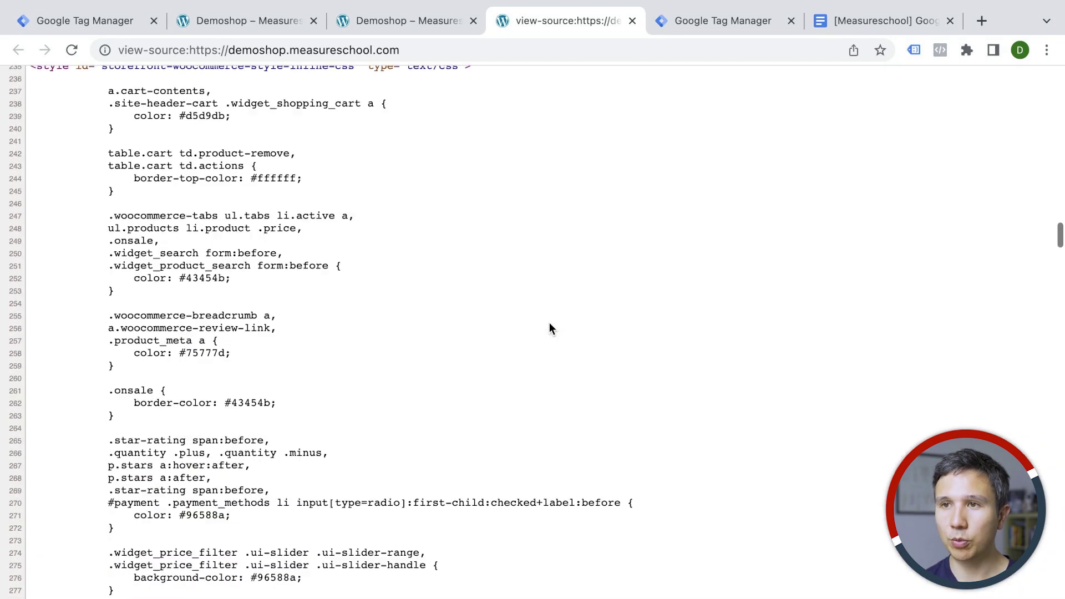
Step: Open the Demoshop Albums category page and view its HTML source with the GTM-NQTVRL5 script
{"action": "left_click", "coordinate": [361, 21]}
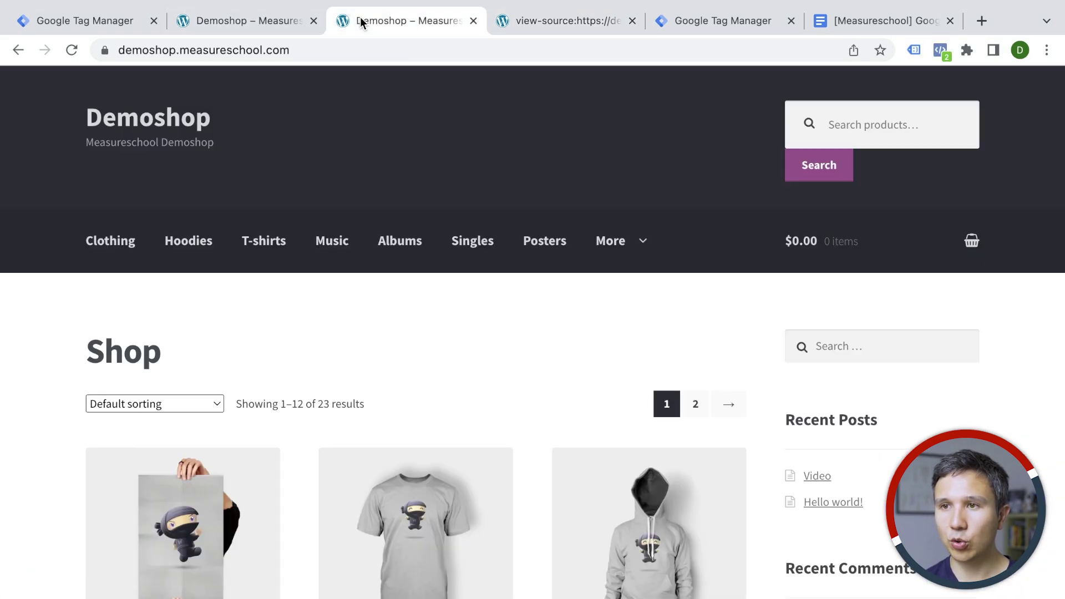
{"action": "left_click", "coordinate": [391, 243]}
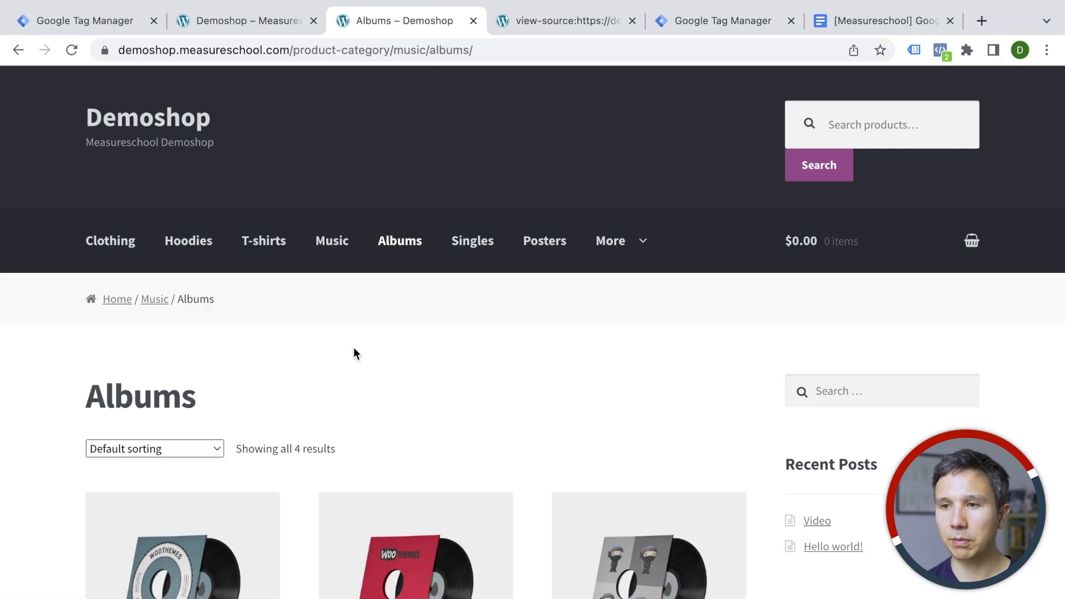
{"action": "right_click", "coordinate": [354, 347]}
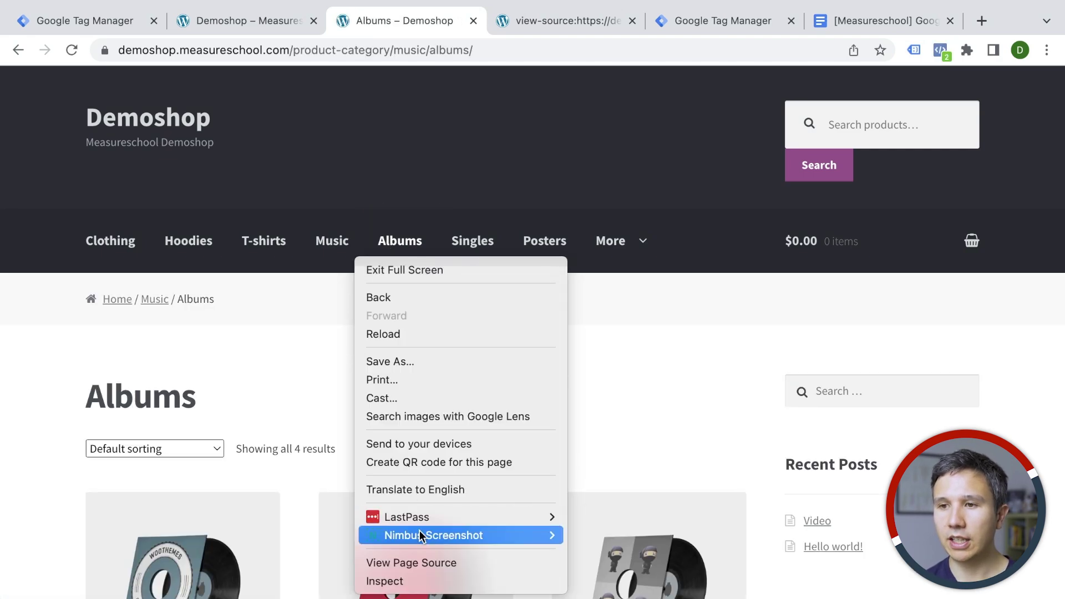
{"action": "left_click", "coordinate": [413, 565]}
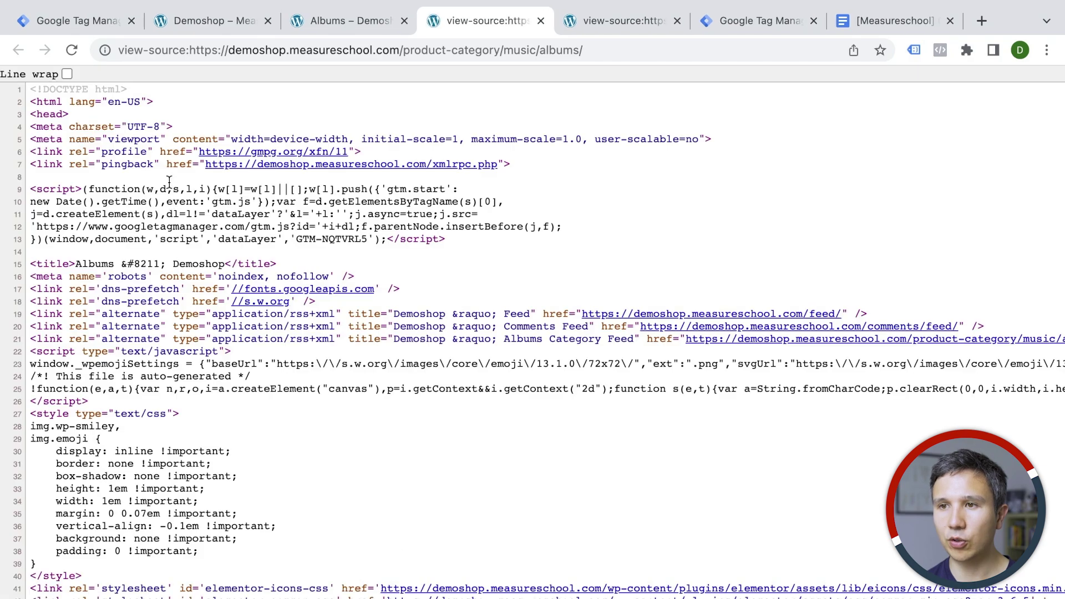
Step: Close the source tab and review, then dismiss, the container's install-code dialog in Tag Manager
{"action": "left_click", "coordinate": [541, 20]}
{"action": "left_click", "coordinate": [541, 20]}
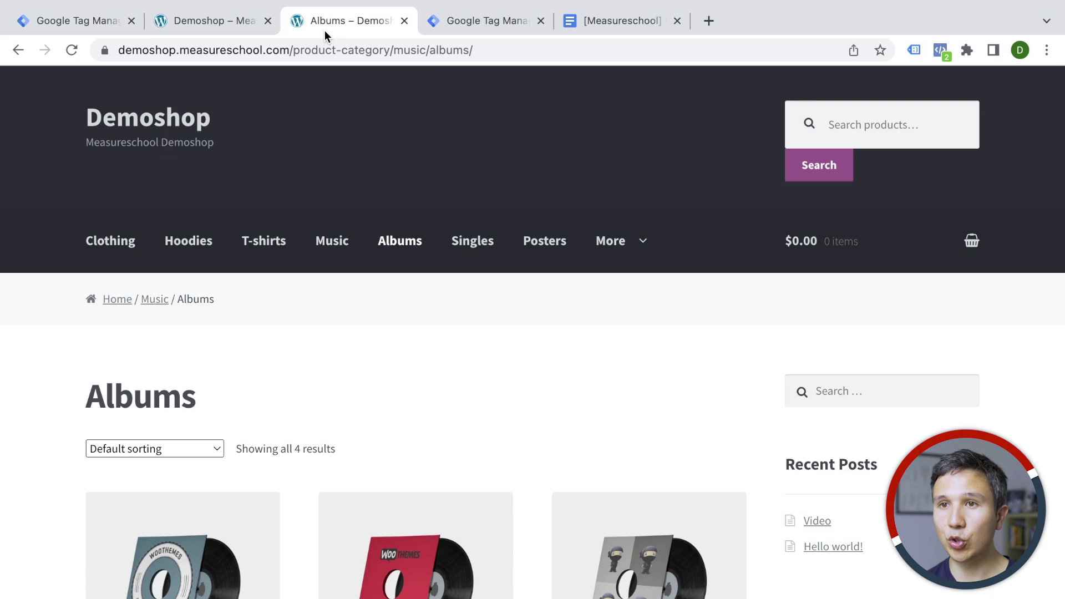
{"action": "left_click", "coordinate": [93, 22]}
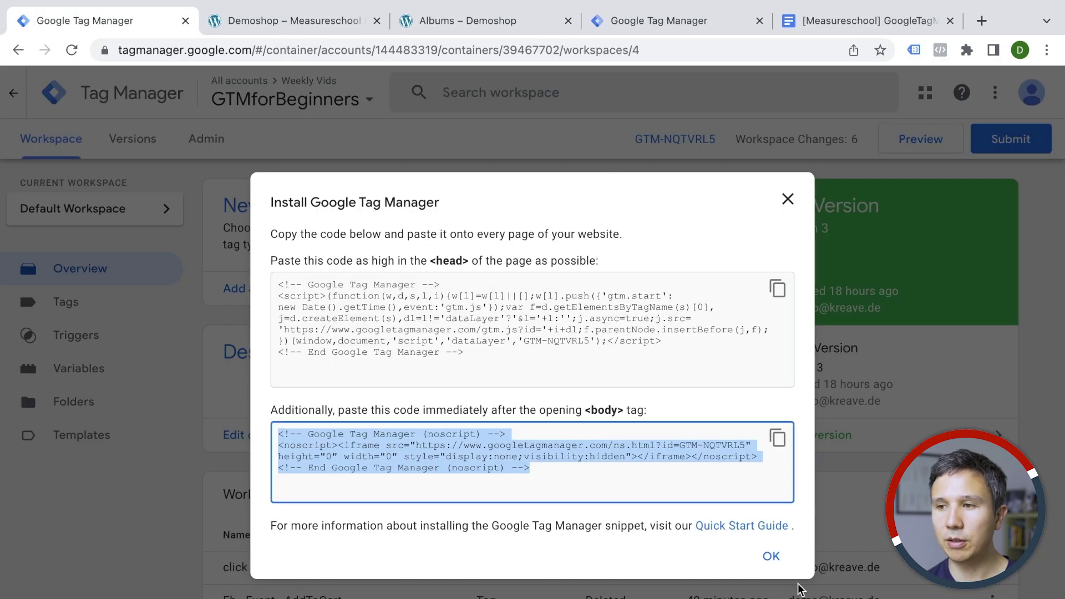
{"action": "left_click", "coordinate": [772, 557]}
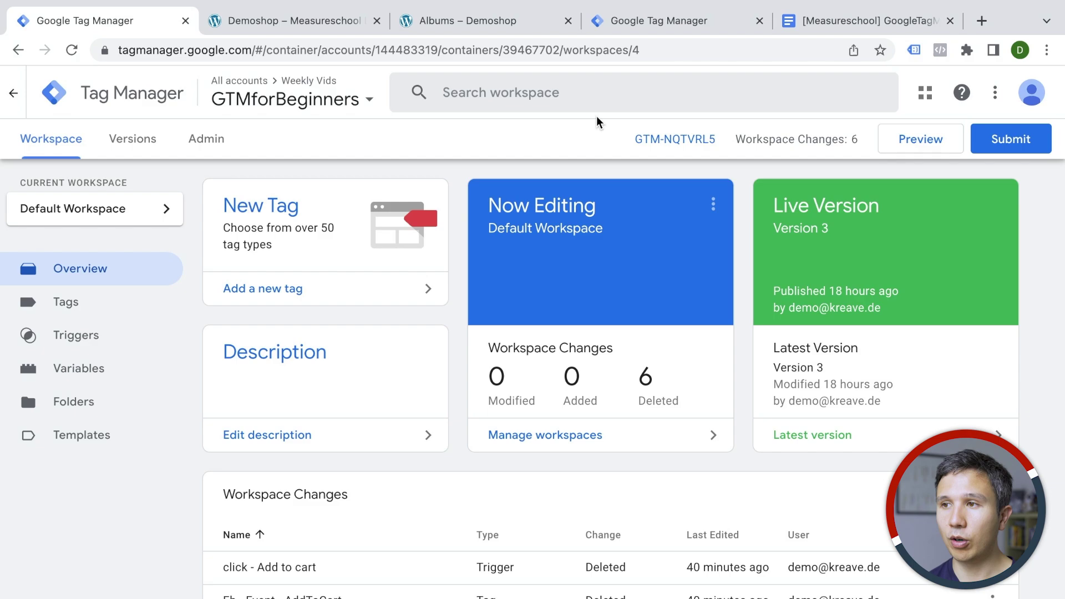
{"action": "left_click", "coordinate": [925, 145]}
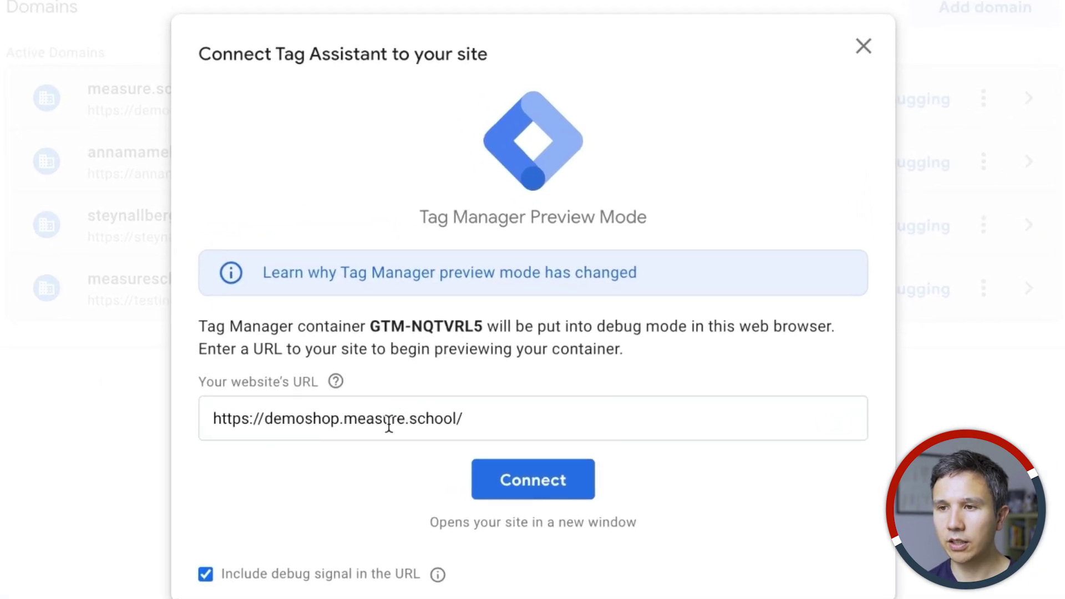
{"action": "left_click", "coordinate": [408, 419]}
{"action": "key", "text": "shift+End"}
{"action": "type", "text": "school.com"}
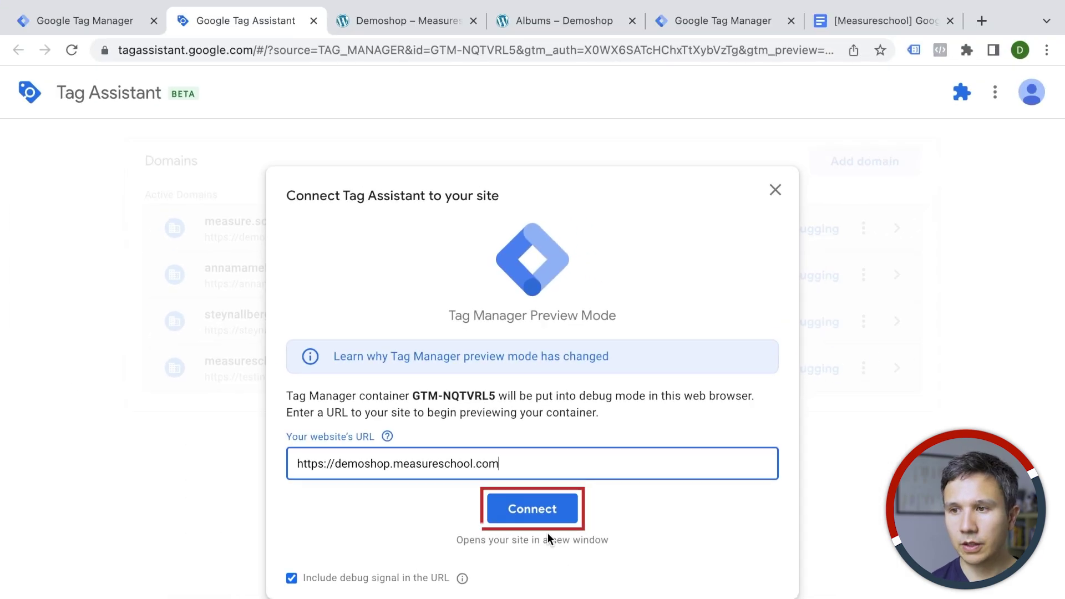
{"action": "left_click", "coordinate": [544, 486]}
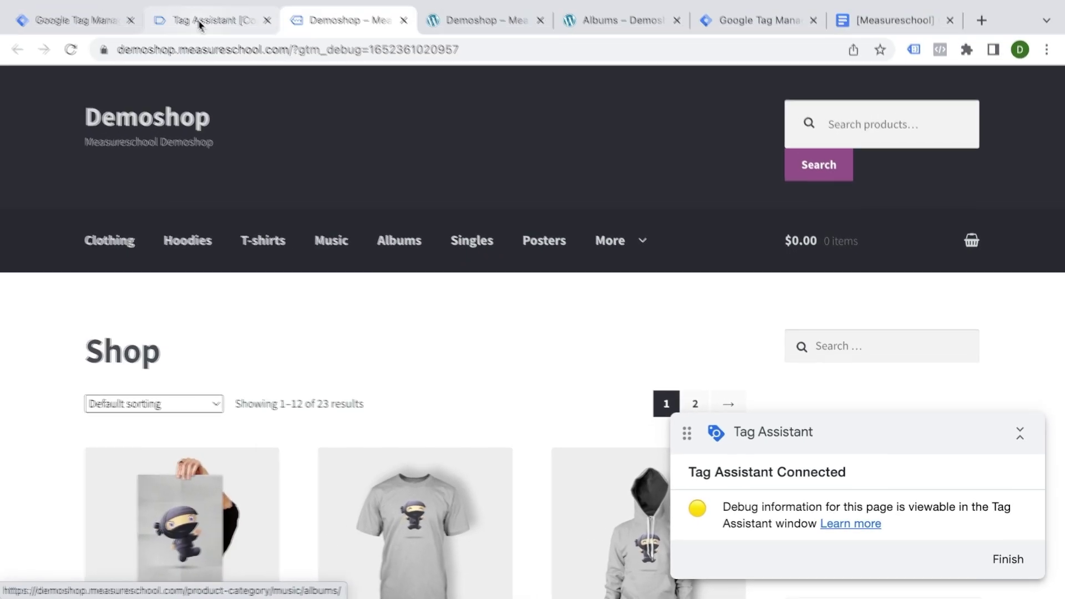
{"action": "left_click", "coordinate": [199, 22]}
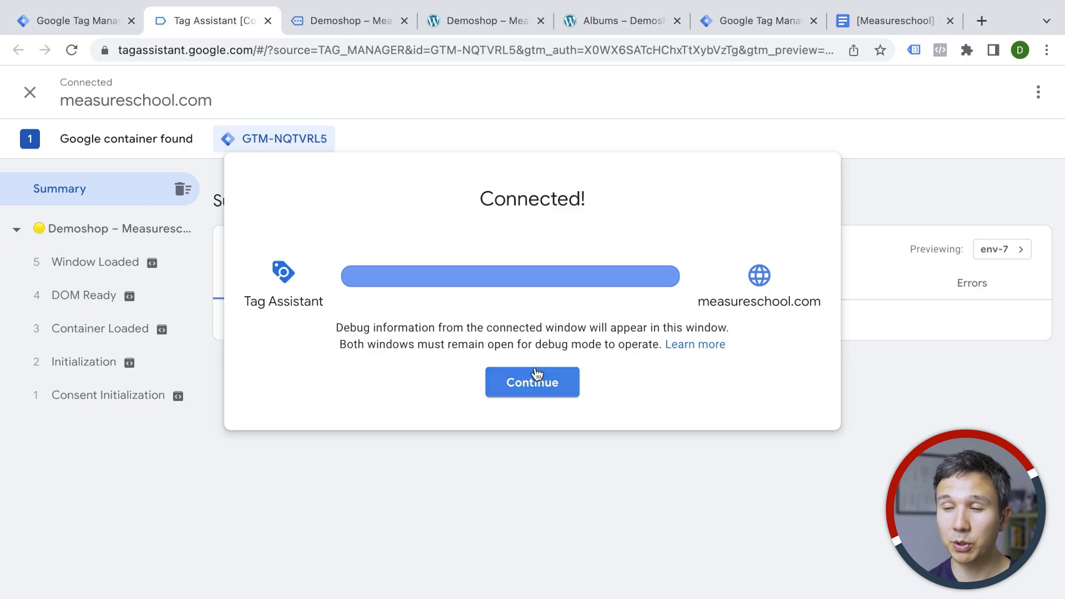
{"action": "left_click", "coordinate": [533, 391]}
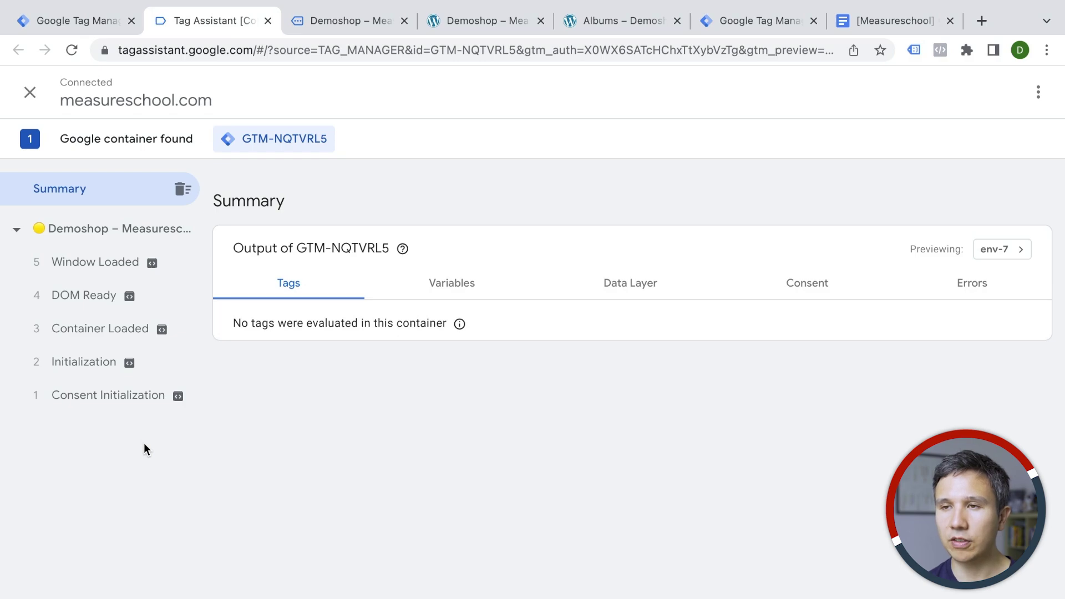
Step: Add the Happy Ninja hoodie from the Clothing category to the cart and view the cart
{"action": "left_click", "coordinate": [316, 20]}
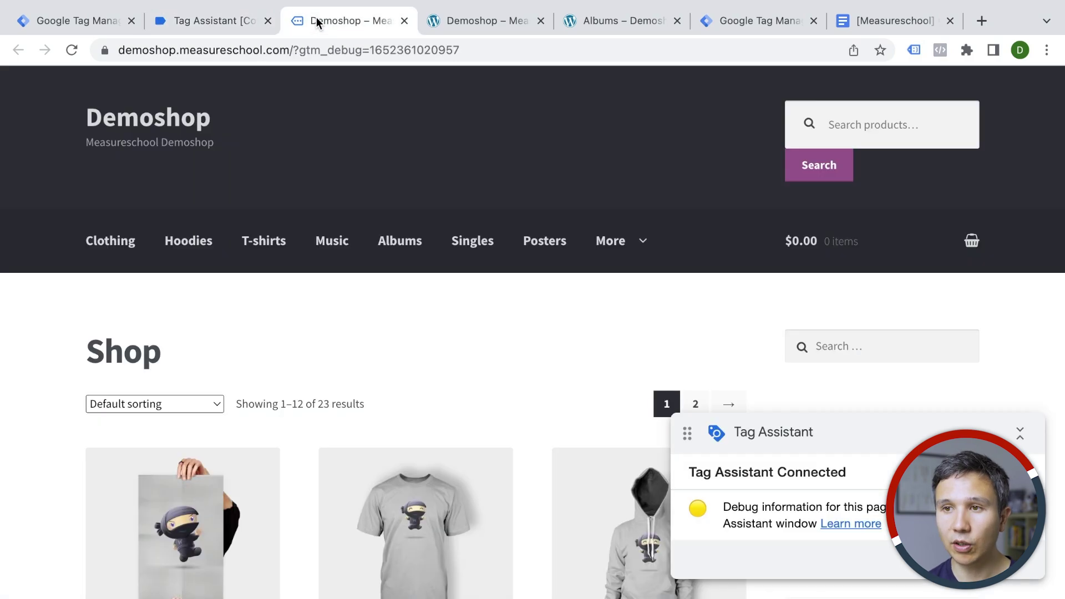
{"action": "left_click", "coordinate": [112, 257]}
{"action": "left_click", "coordinate": [402, 526]}
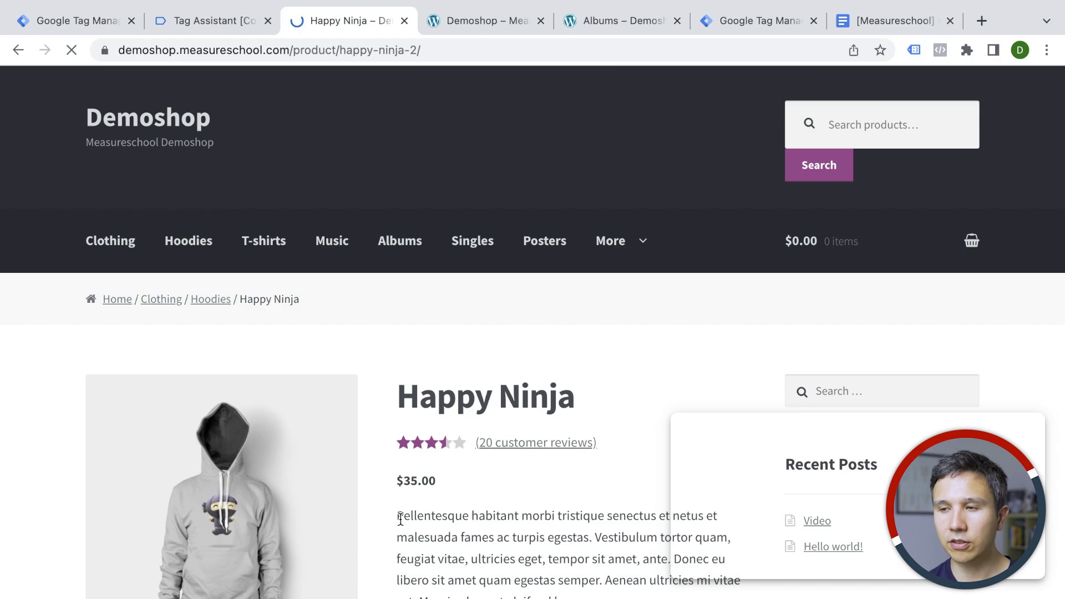
{"action": "scroll", "coordinate": [466, 382], "scroll_direction": "down", "scroll_amount": 10}
{"action": "left_click", "coordinate": [693, 76]}
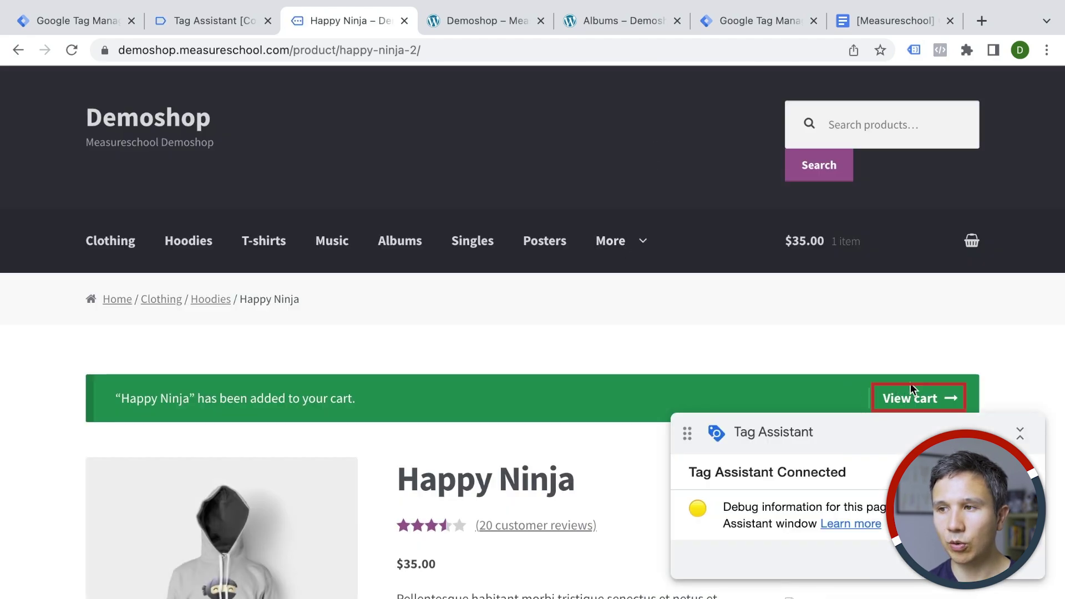
{"action": "left_click", "coordinate": [911, 397]}
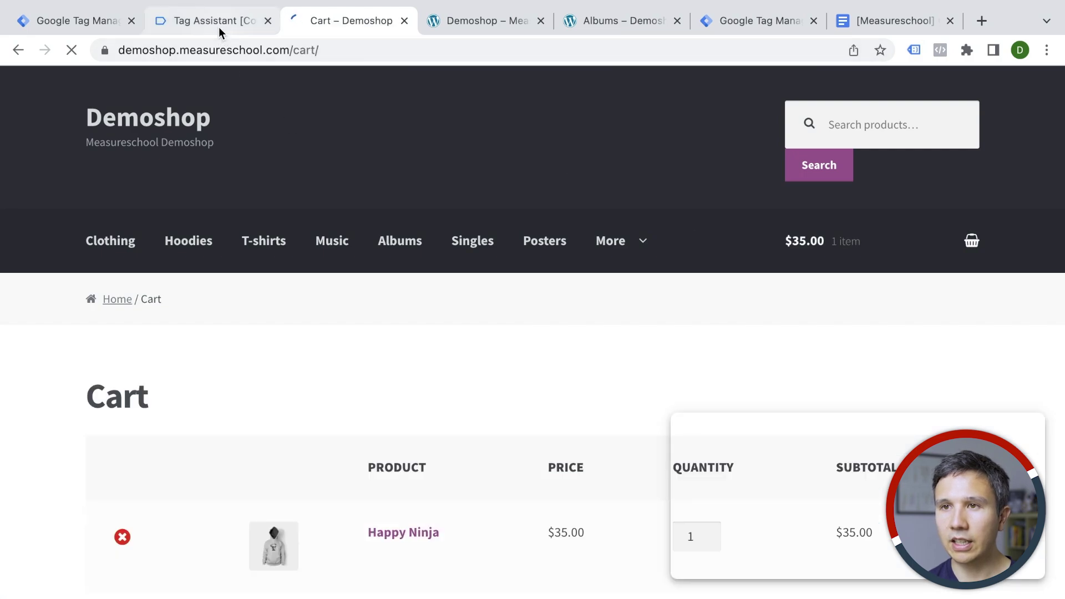
Step: Inspect the Demoshop, Clothing, Happy Ninja and Cart page loads in Tag Assistant's sidebar
{"action": "left_click", "coordinate": [219, 27]}
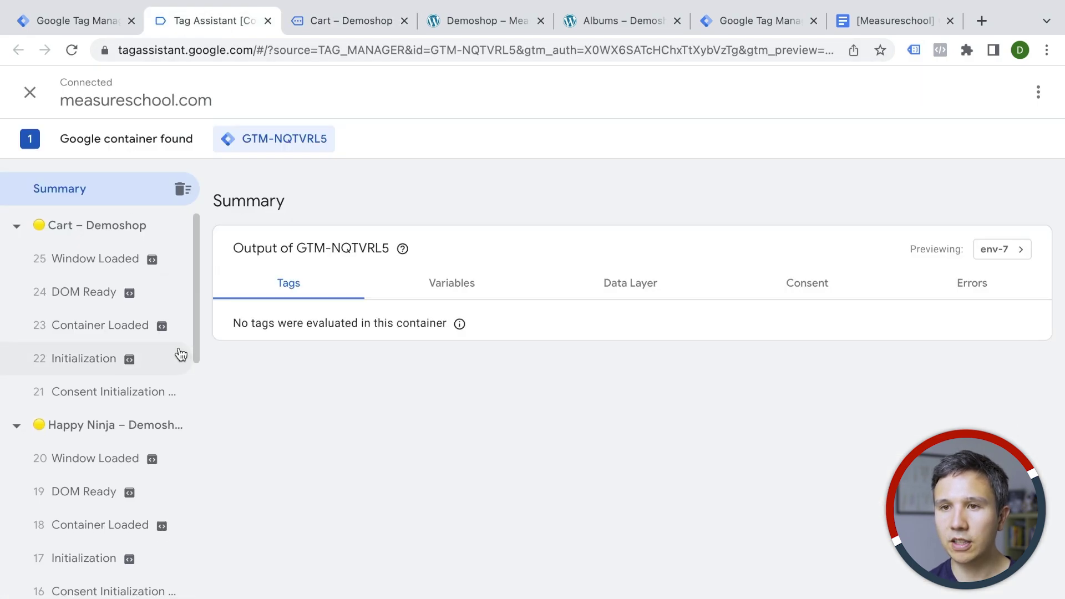
{"action": "scroll", "coordinate": [98, 253], "scroll_direction": "down", "scroll_amount": 1}
{"action": "scroll", "coordinate": [97, 253], "scroll_direction": "down", "scroll_amount": 7}
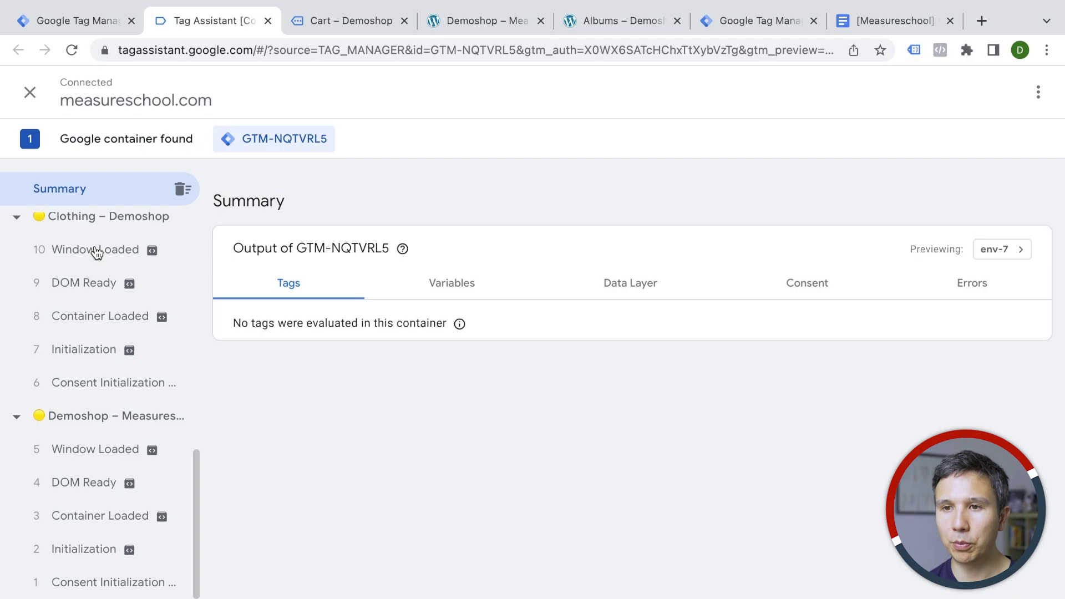
{"action": "left_click", "coordinate": [78, 425]}
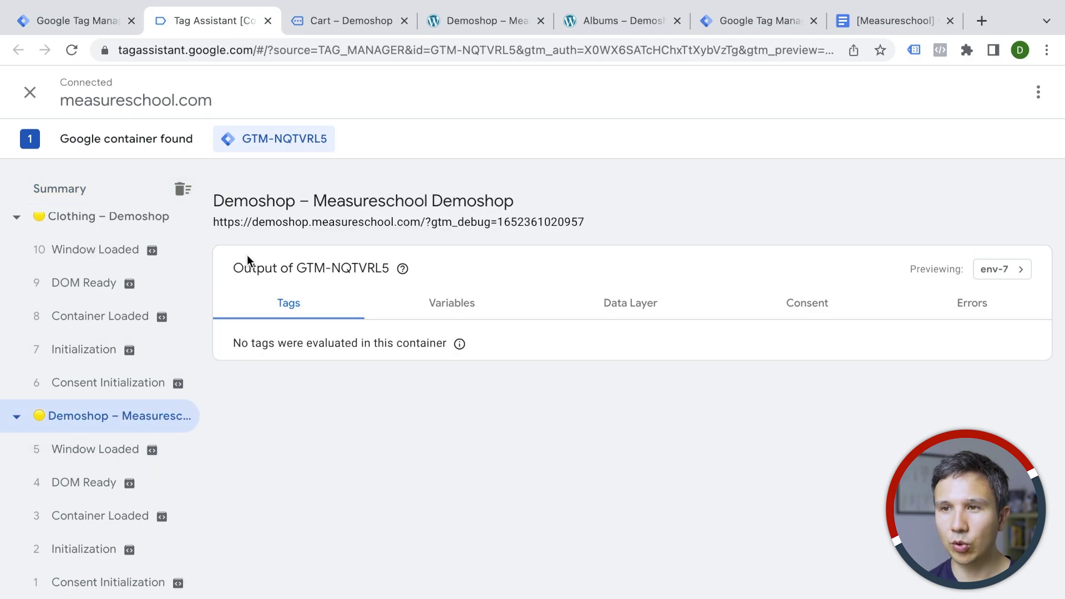
{"action": "left_click", "coordinate": [139, 223]}
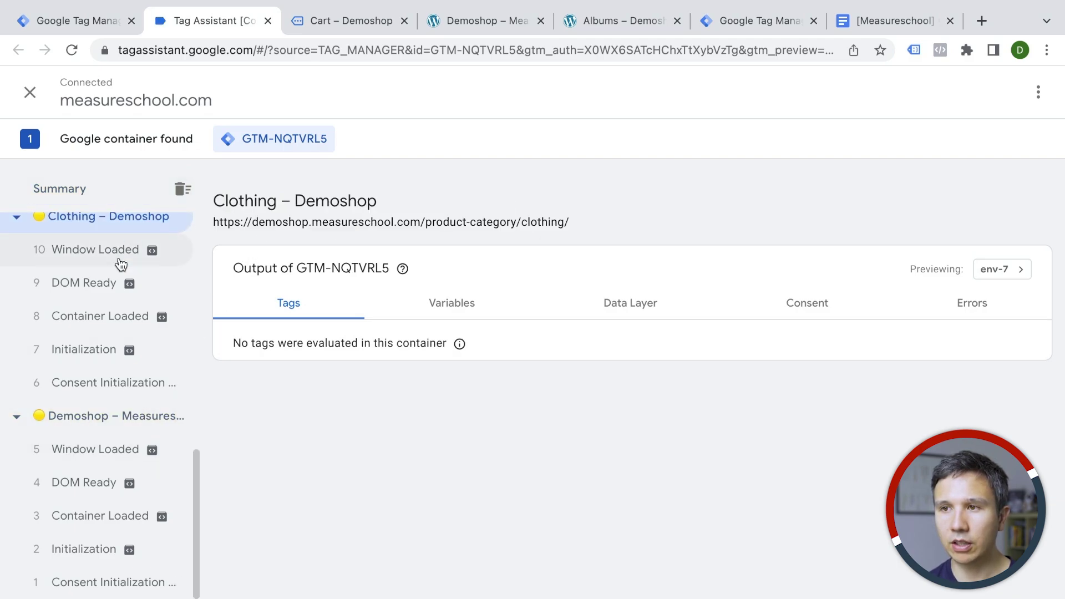
{"action": "scroll", "coordinate": [117, 272], "scroll_direction": "up", "scroll_amount": 7}
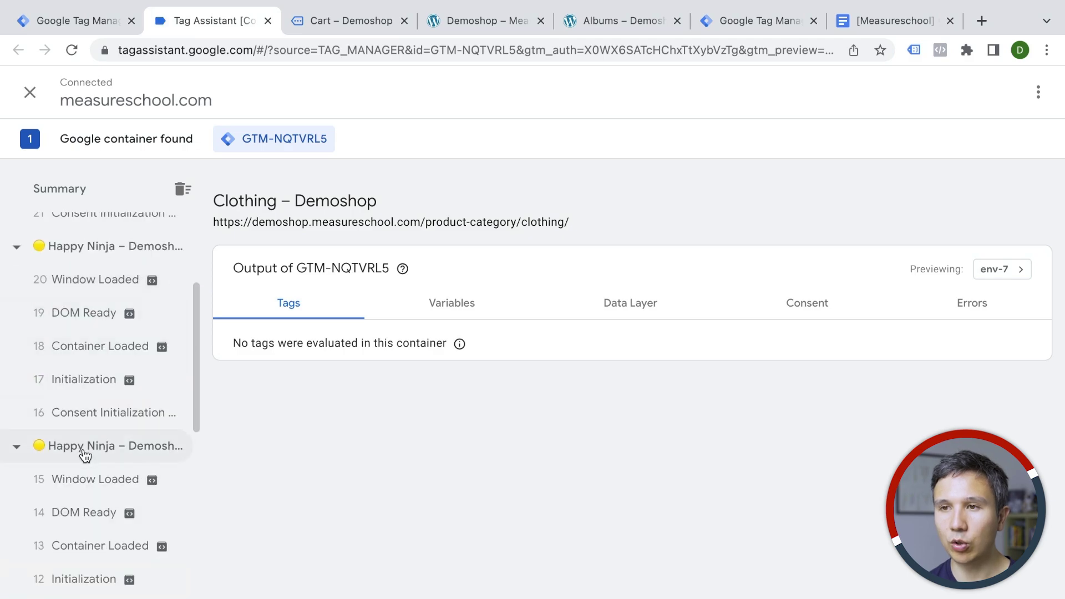
{"action": "left_click", "coordinate": [86, 454]}
{"action": "left_click", "coordinate": [93, 250]}
{"action": "scroll", "coordinate": [90, 248], "scroll_direction": "up", "scroll_amount": 4}
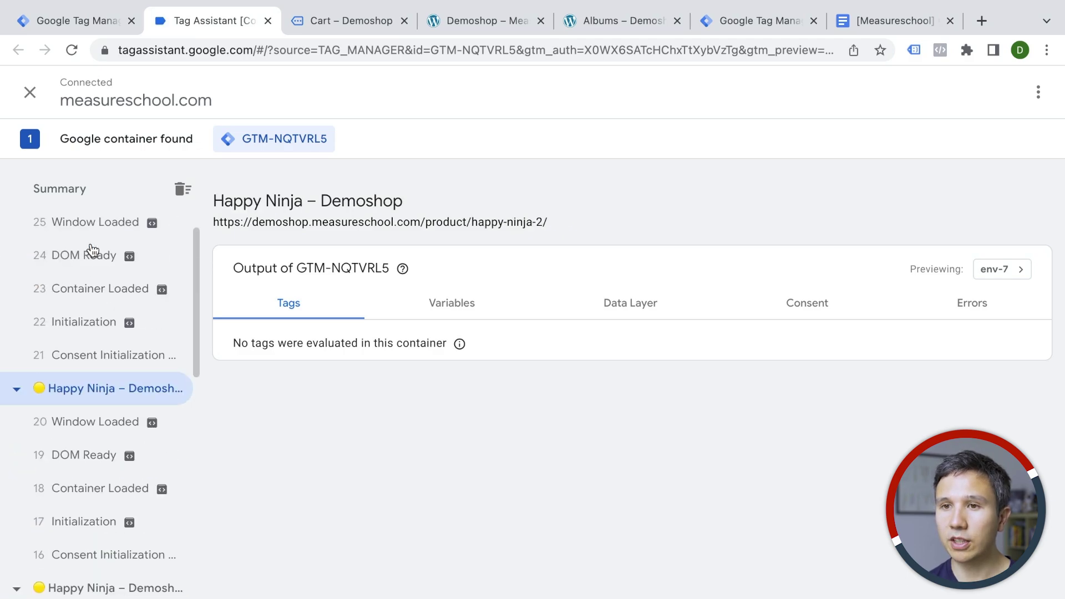
{"action": "left_click", "coordinate": [86, 231]}
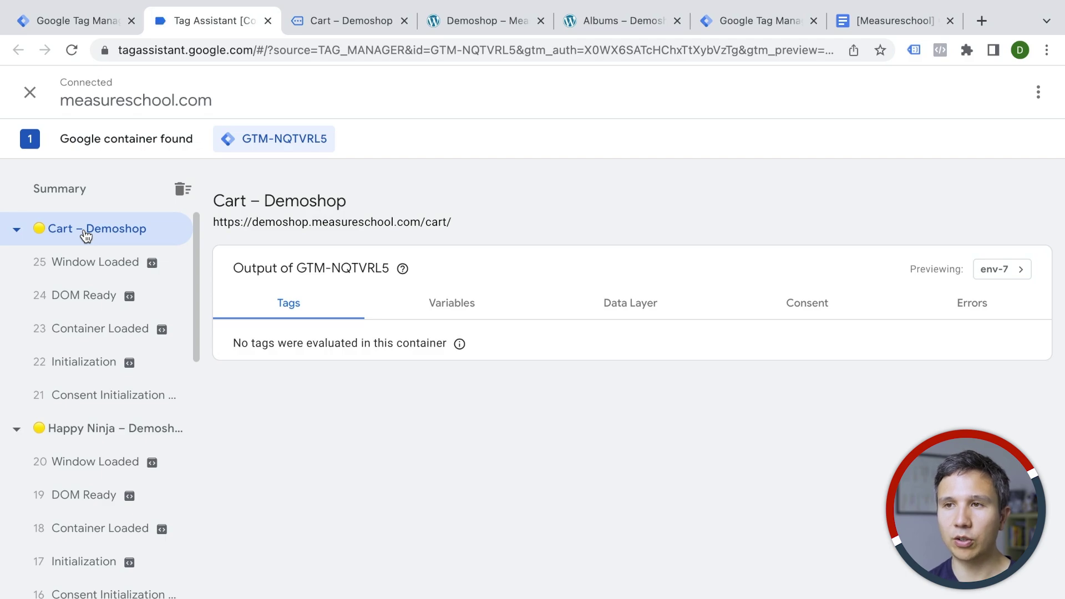
Step: Enable Tag Assistant Legacy on the Demoshop cart tab and reload the page to check its results
{"action": "left_click", "coordinate": [342, 22]}
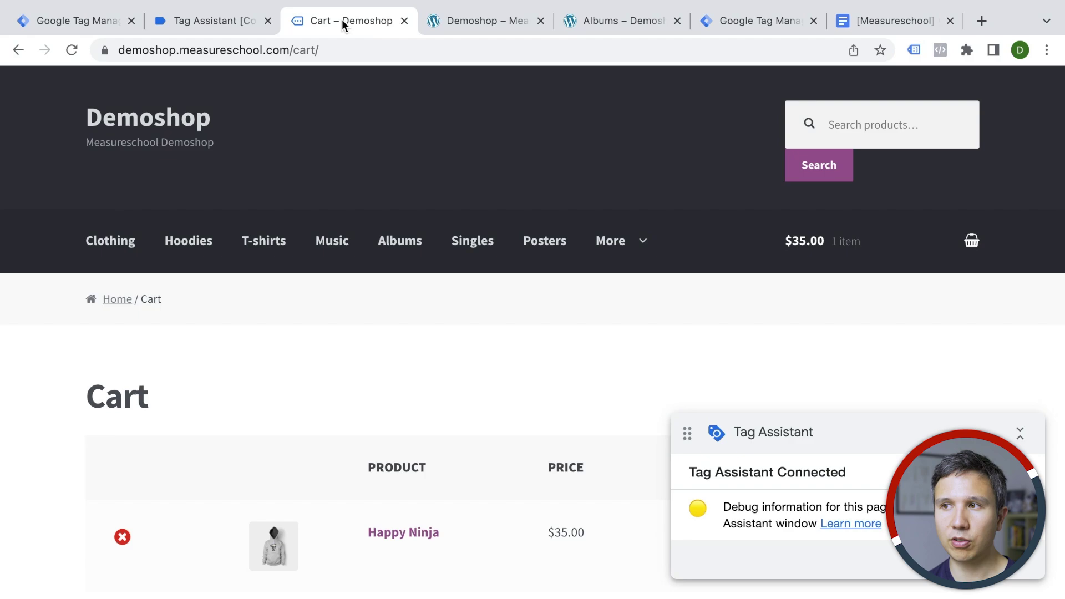
{"action": "left_click", "coordinate": [914, 50]}
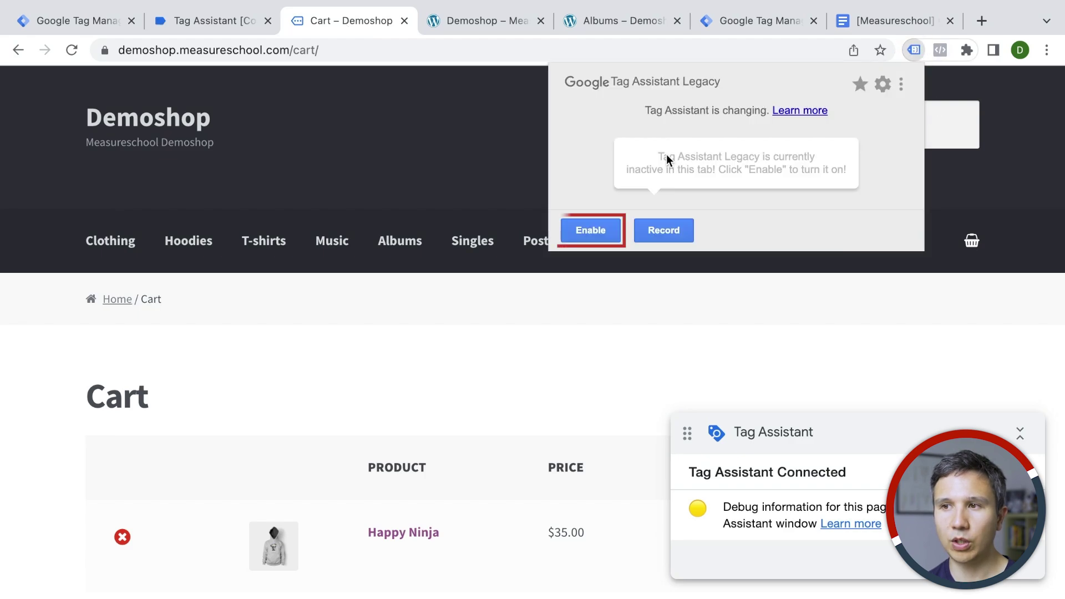
{"action": "left_click", "coordinate": [598, 231]}
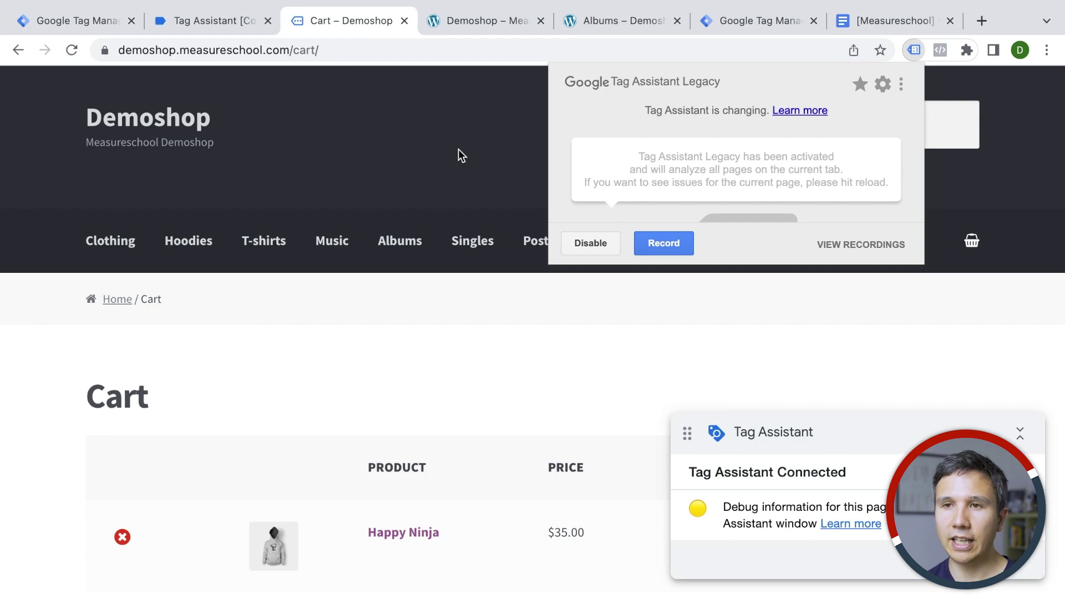
{"action": "left_click", "coordinate": [72, 50]}
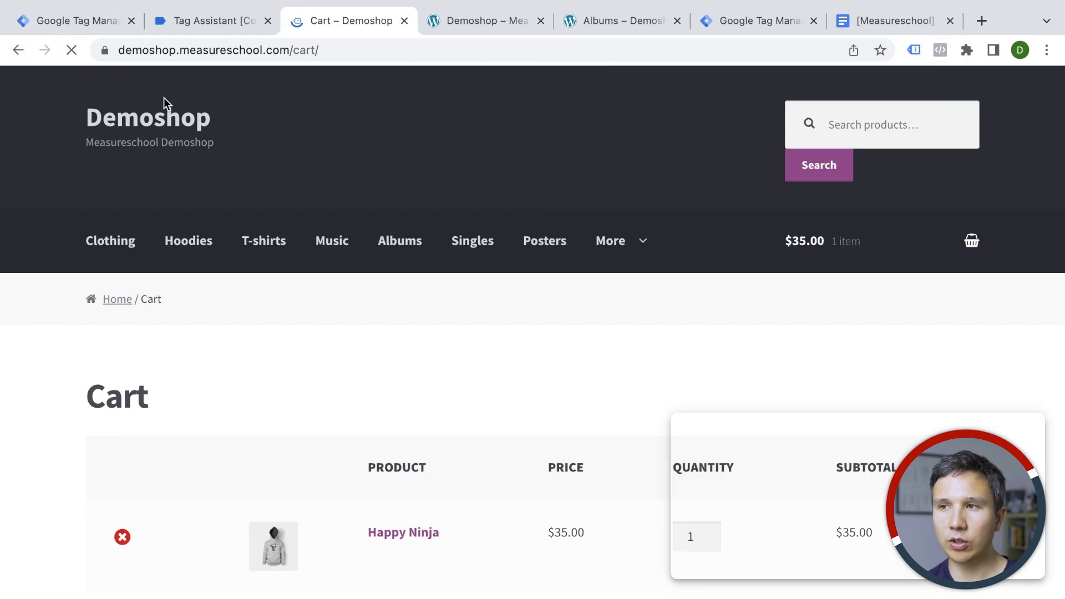
{"action": "left_click", "coordinate": [915, 51]}
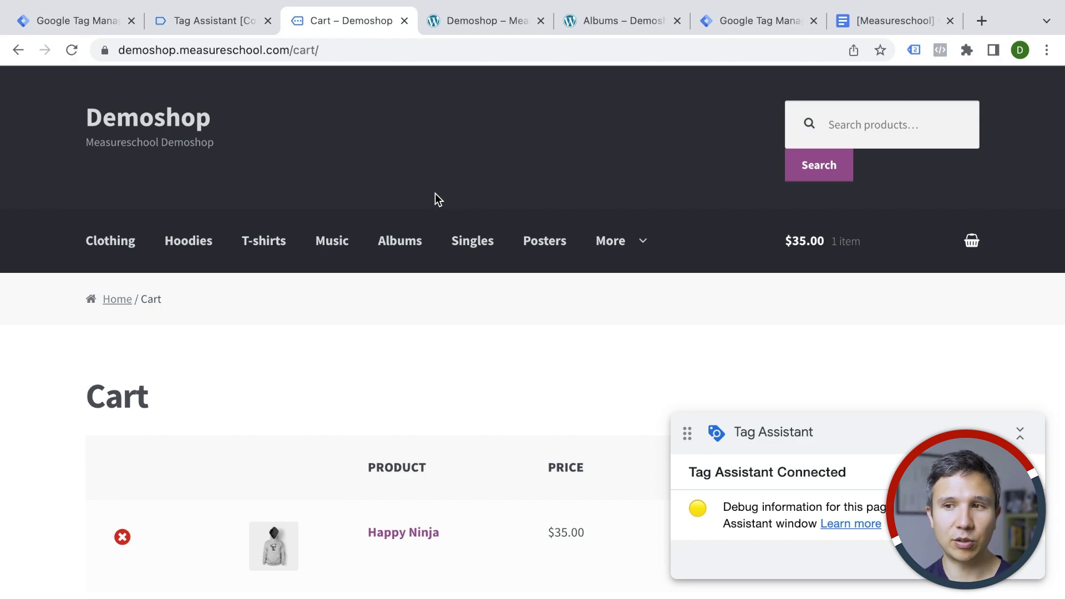
Step: View the cart page's HTML source and scroll through it to inspect the GTM-NQTVRL5 script
{"action": "right_click", "coordinate": [417, 296]}
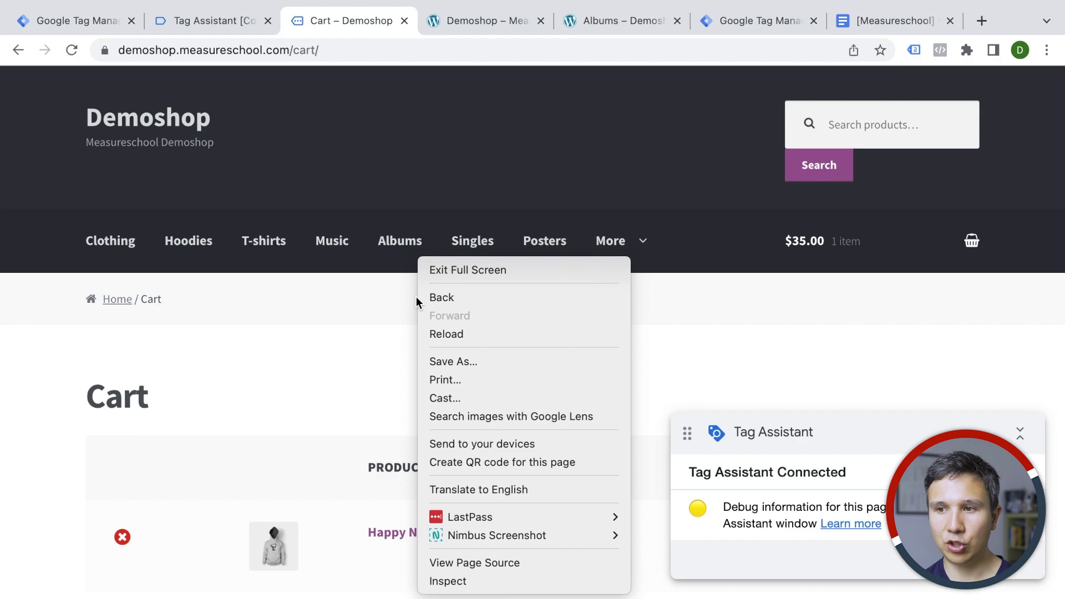
{"action": "left_click", "coordinate": [488, 562]}
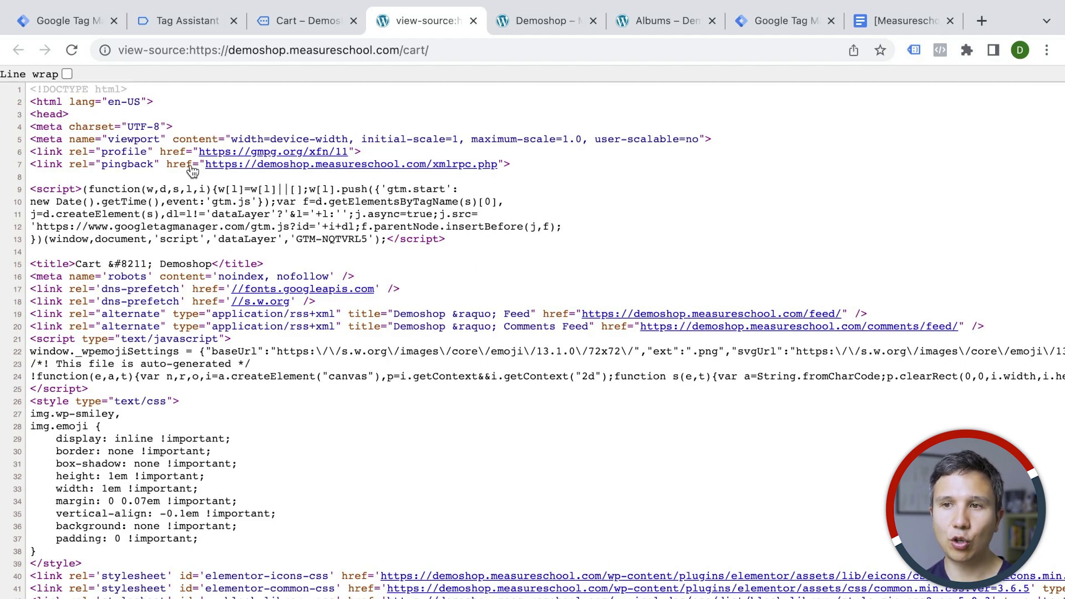
{"action": "scroll", "coordinate": [237, 268], "scroll_direction": "down", "scroll_amount": 15}
{"action": "scroll", "coordinate": [238, 269], "scroll_direction": "down", "scroll_amount": 20}
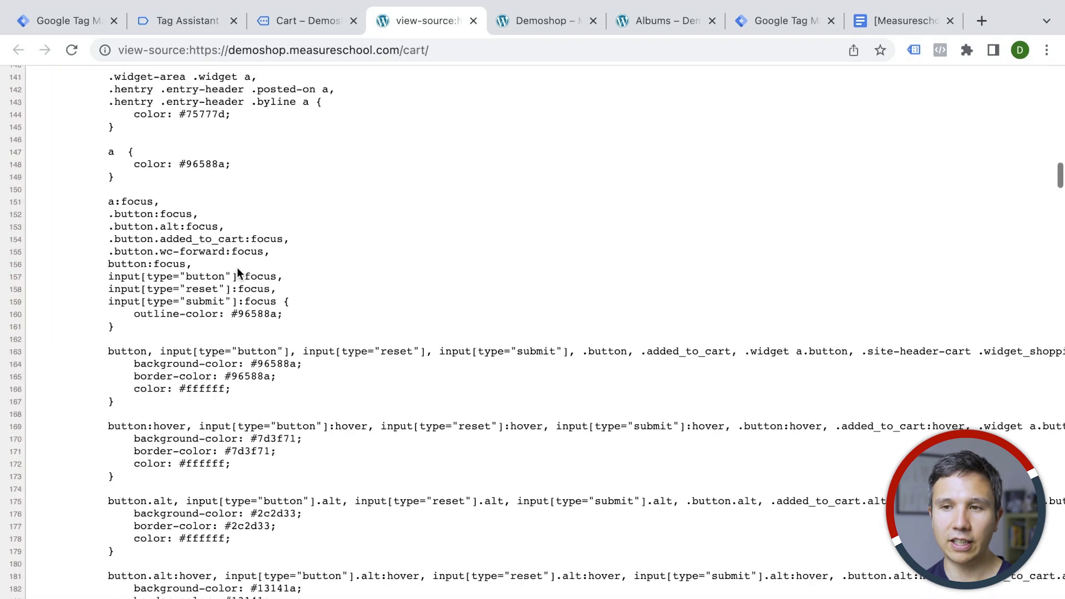
{"action": "scroll", "coordinate": [238, 268], "scroll_direction": "down", "scroll_amount": 2}
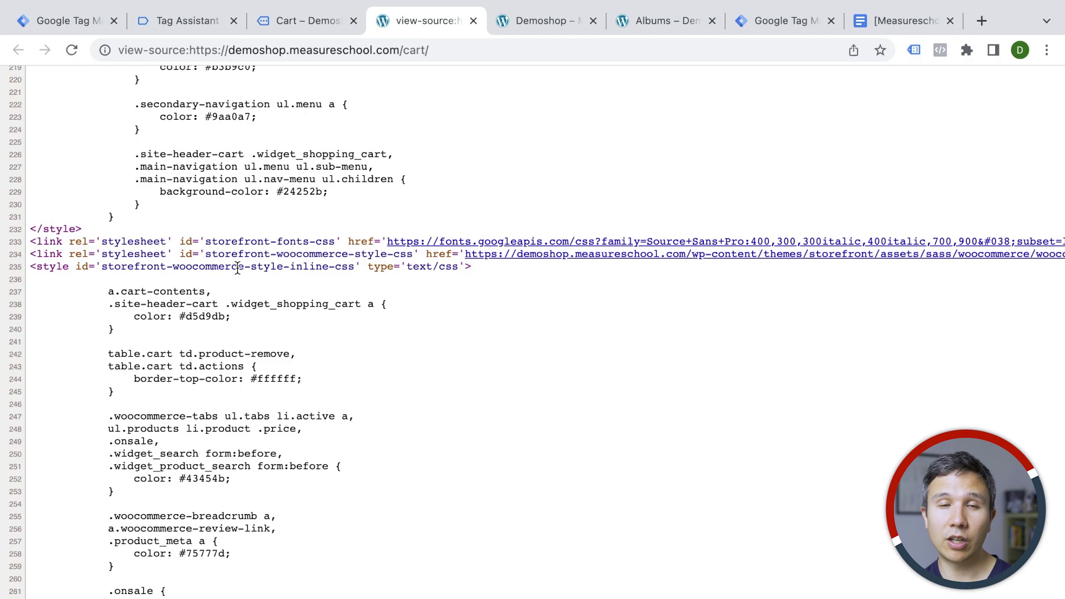
{"action": "scroll", "coordinate": [237, 269], "scroll_direction": "down", "scroll_amount": 5}
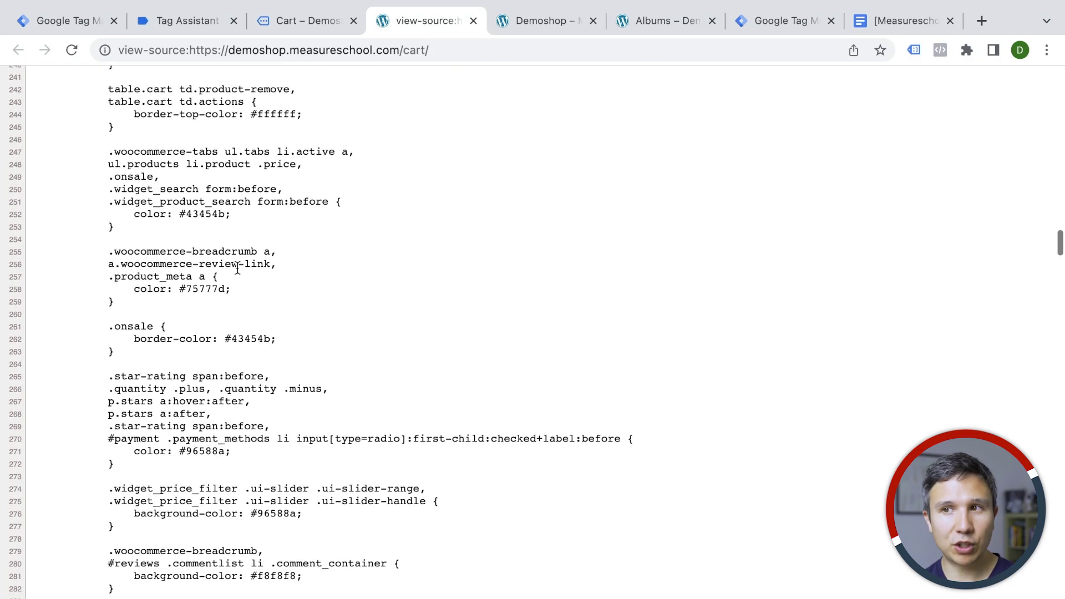
Step: Browse from the cart tab through T-shirts and Music to the Albums category page
{"action": "left_click", "coordinate": [298, 31]}
{"action": "left_click", "coordinate": [256, 243]}
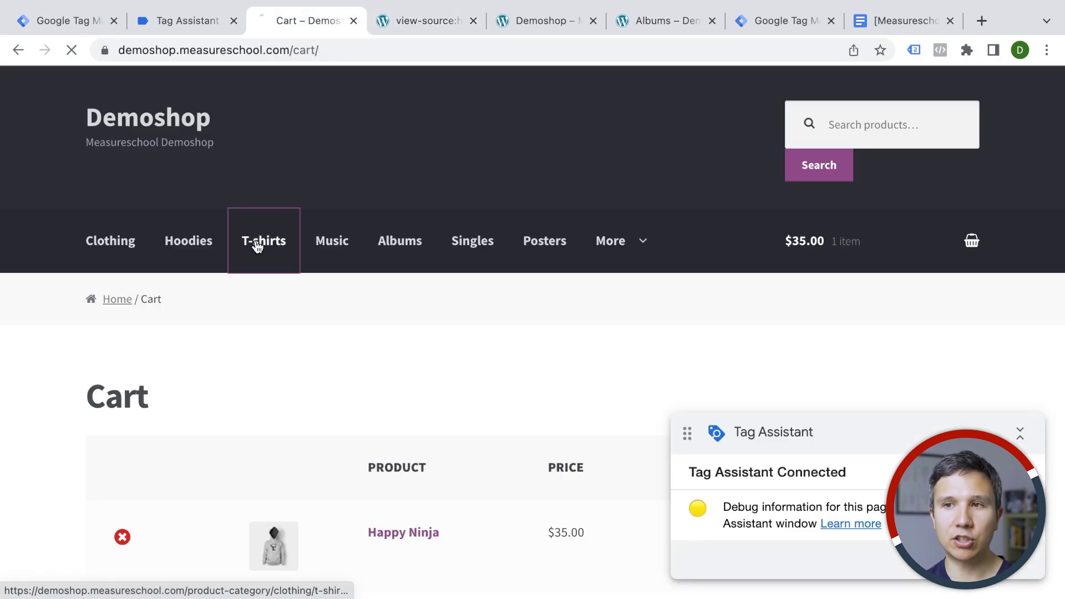
{"action": "left_click", "coordinate": [319, 246]}
{"action": "left_click", "coordinate": [401, 245]}
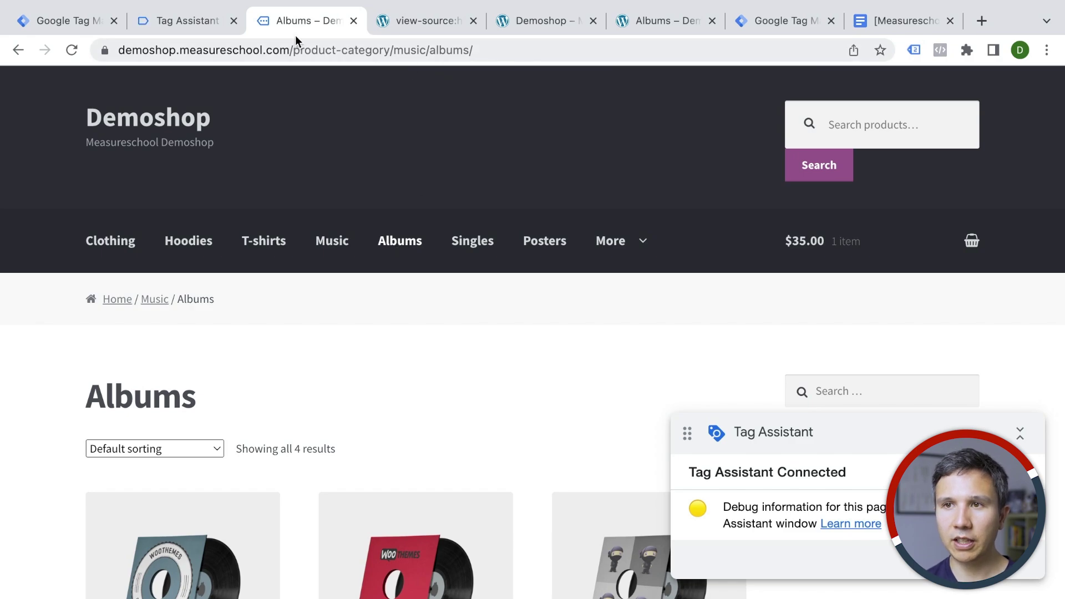
Step: Go to /wp-admin and open the Storefront header.php in the Theme File Editor
{"action": "left_click_drag", "start_coordinate": [300, 50], "coordinate": [315, 94]}
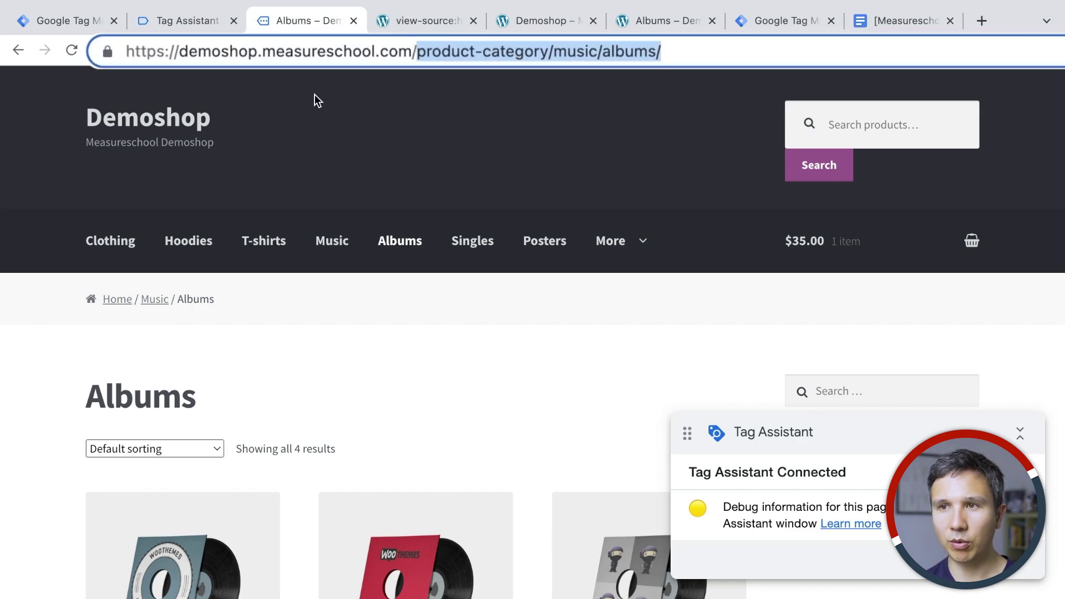
{"action": "type", "text": "wp-admin"}
{"action": "key", "text": "Return"}
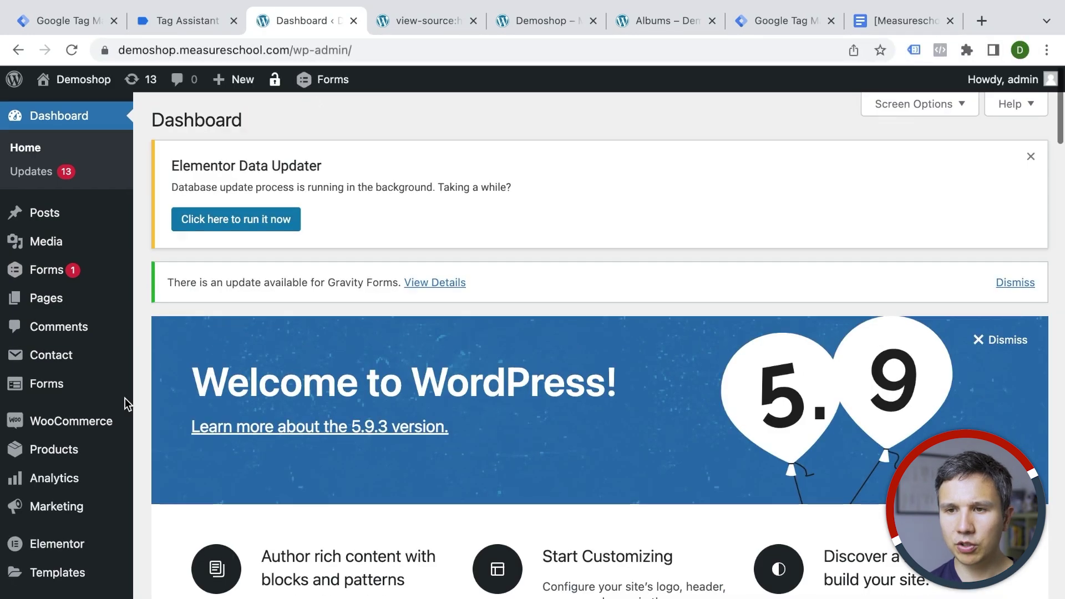
{"action": "scroll", "coordinate": [111, 444], "scroll_direction": "down", "scroll_amount": 2}
{"action": "mouse_move", "coordinate": [71, 520]}
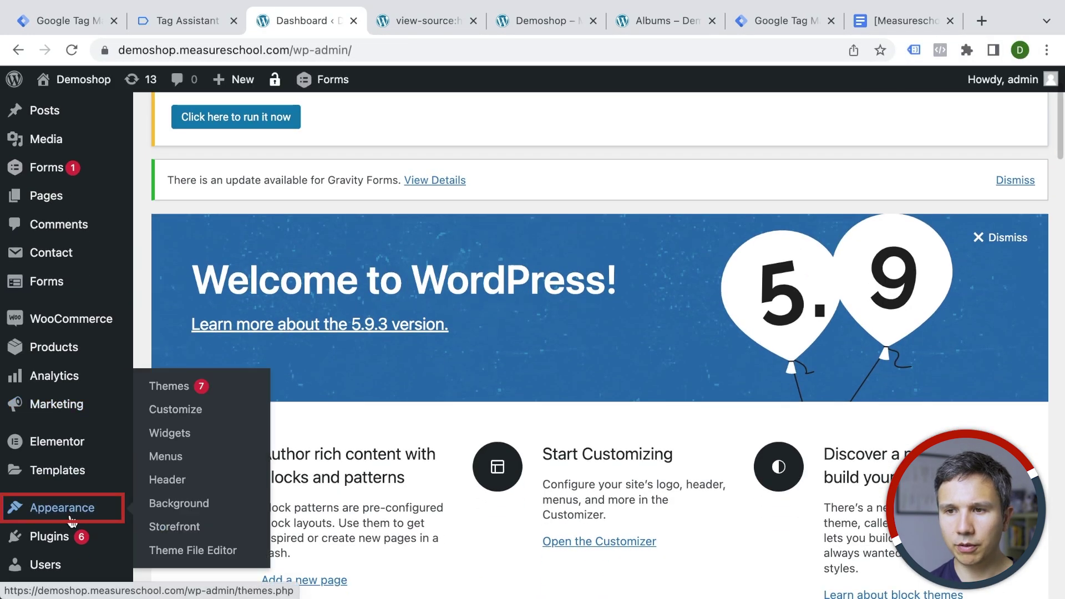
{"action": "left_click", "coordinate": [179, 550]}
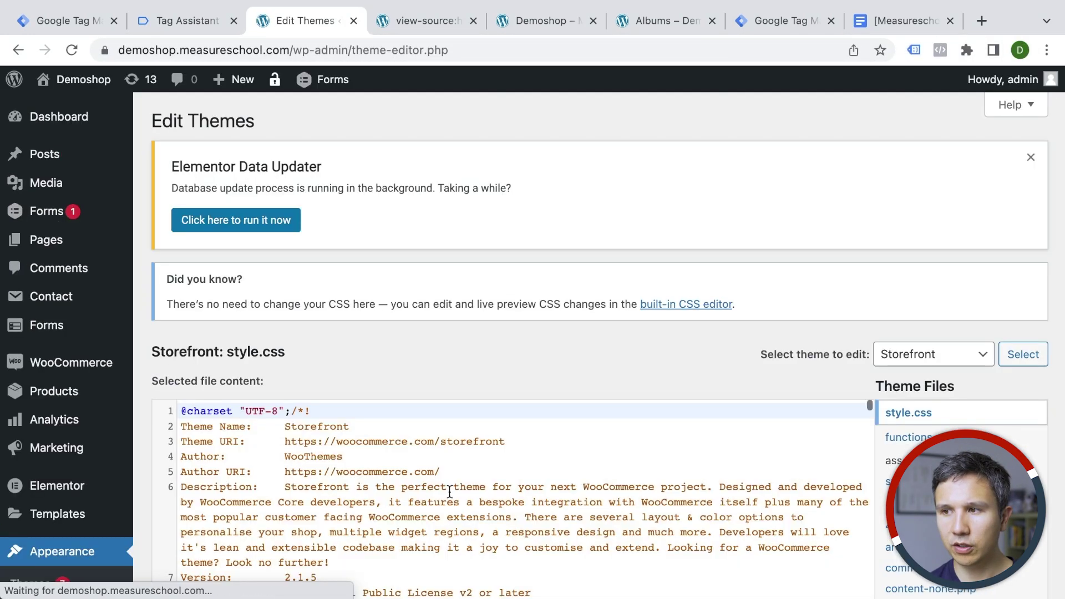
{"action": "scroll", "coordinate": [555, 483], "scroll_direction": "down", "scroll_amount": 6}
{"action": "scroll", "coordinate": [663, 477], "scroll_direction": "up", "scroll_amount": 1}
{"action": "scroll", "coordinate": [997, 482], "scroll_direction": "down", "scroll_amount": 2}
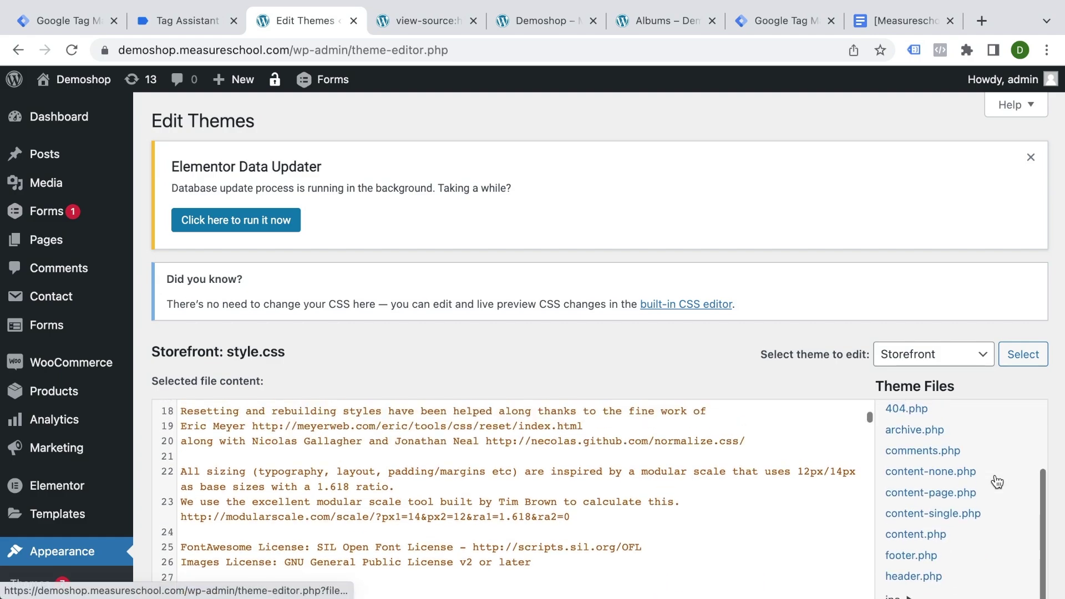
{"action": "scroll", "coordinate": [998, 482], "scroll_direction": "down", "scroll_amount": 2}
{"action": "left_click", "coordinate": [915, 523]}
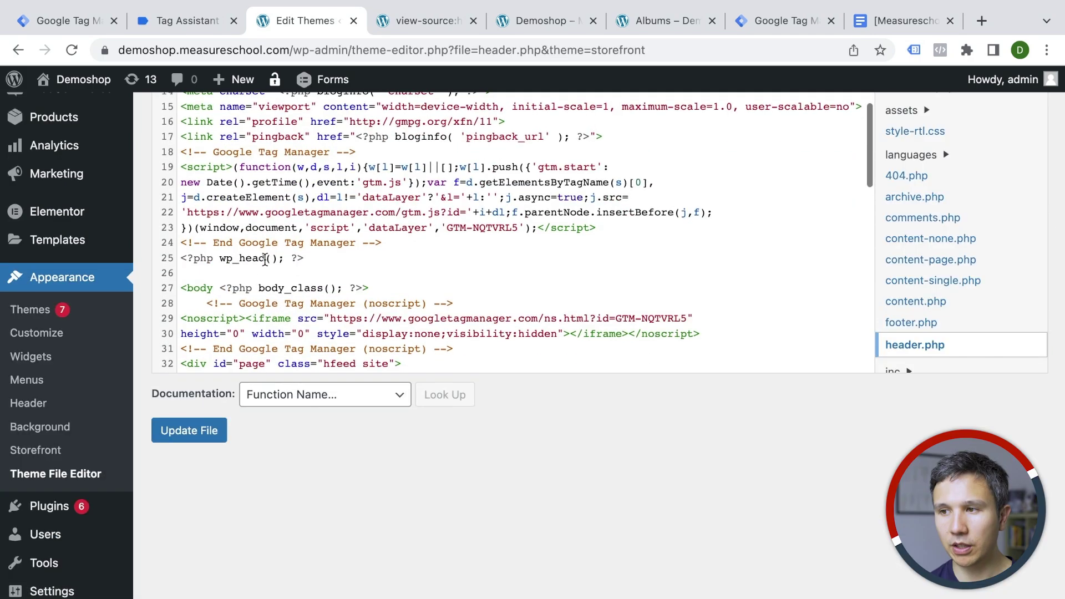
Step: Delete the GTM head script and noscript iframe blocks, then update the file
{"action": "left_click_drag", "start_coordinate": [180, 152], "coordinate": [383, 245]}
{"action": "key", "text": "BackSpace"}
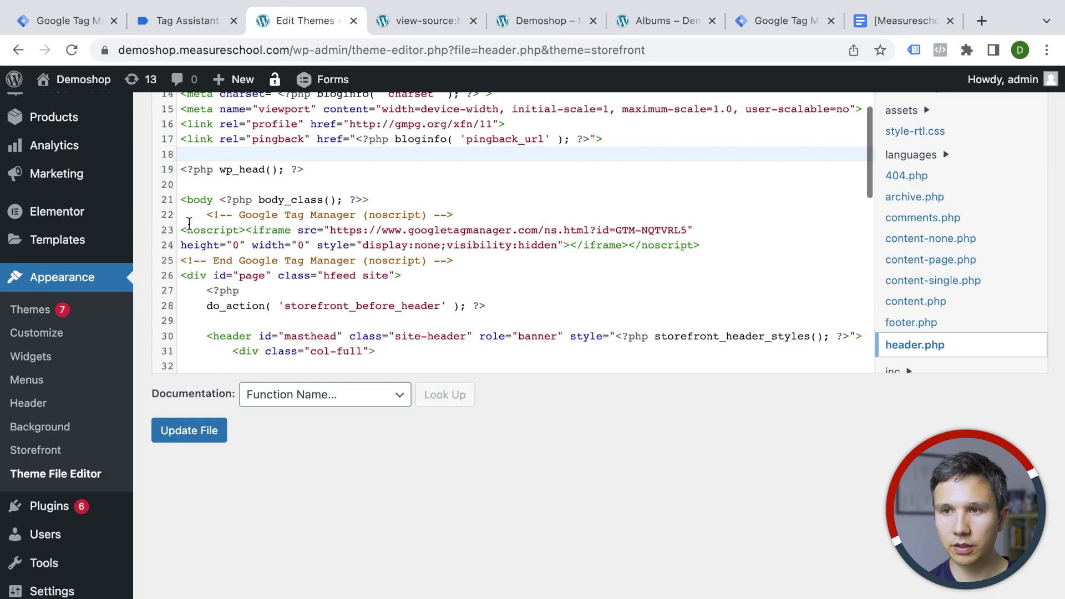
{"action": "left_click_drag", "start_coordinate": [181, 228], "coordinate": [455, 261]}
{"action": "key", "text": "BackSpace"}
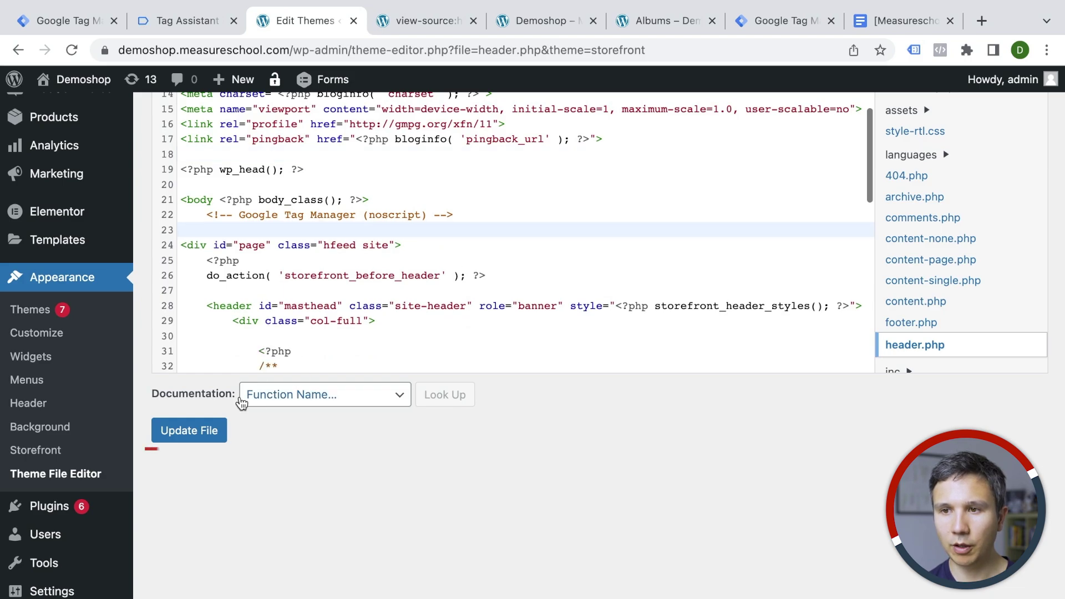
{"action": "left_click", "coordinate": [205, 430]}
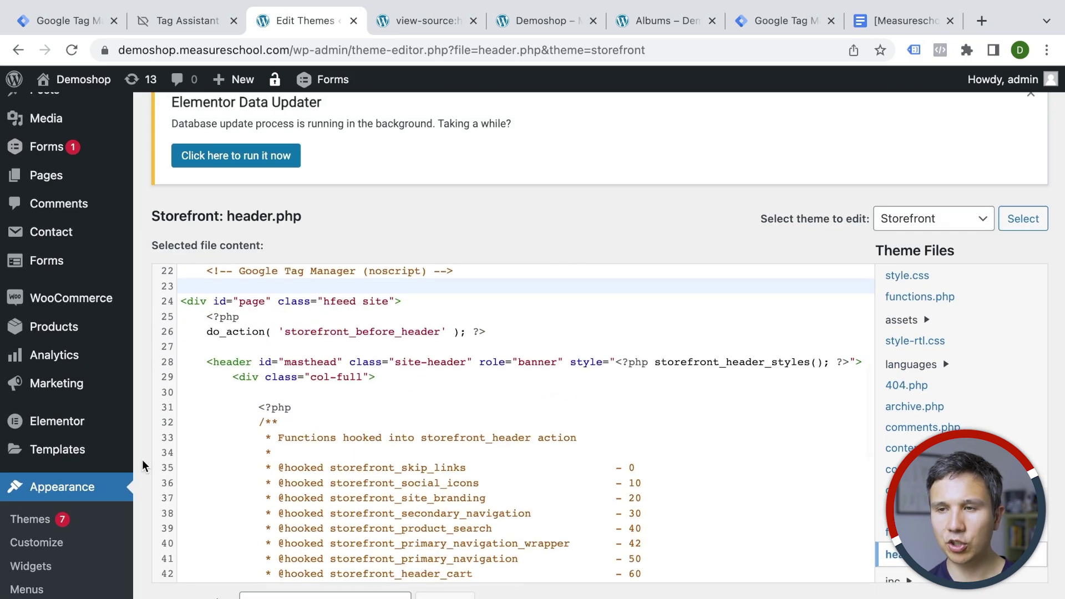
{"action": "scroll", "coordinate": [137, 456], "scroll_direction": "down", "scroll_amount": 5}
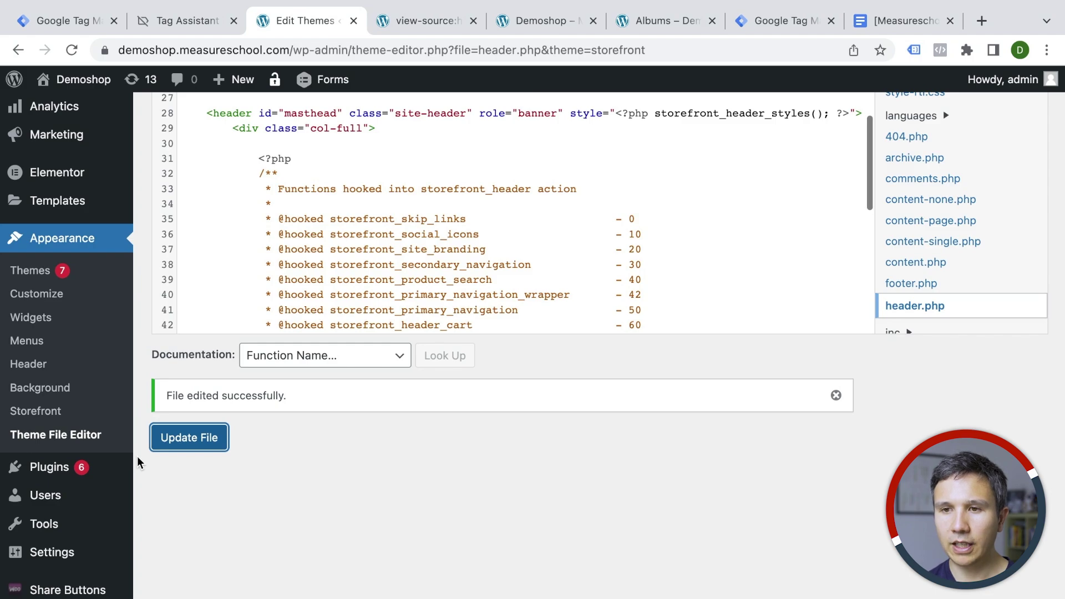
Step: Search new plugins for 'google tag' and activate Google Tag Manager for WordPress
{"action": "left_click", "coordinate": [59, 469]}
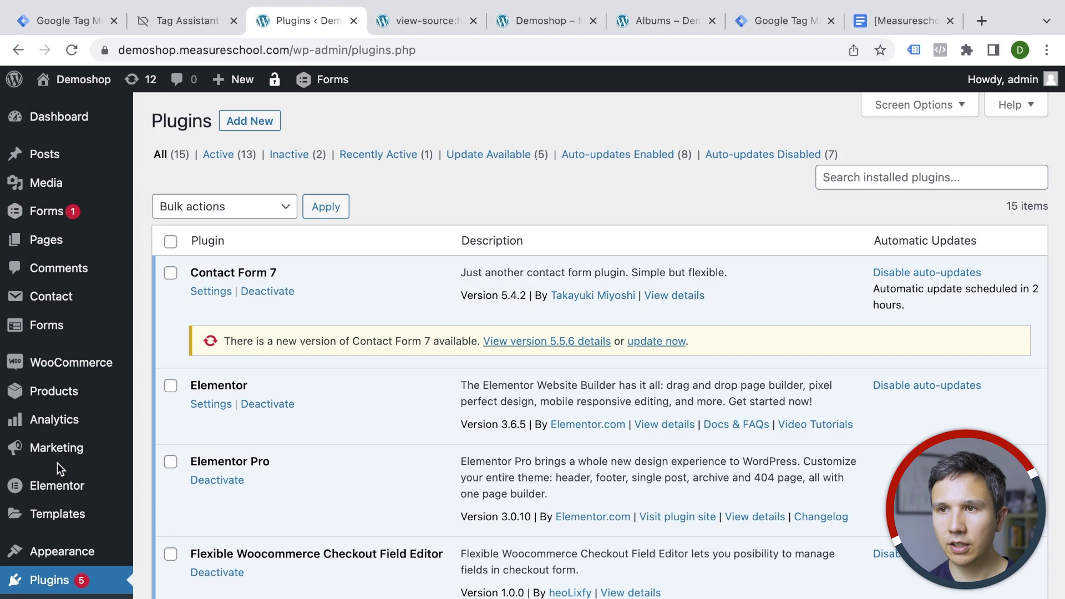
{"action": "left_click", "coordinate": [257, 122]}
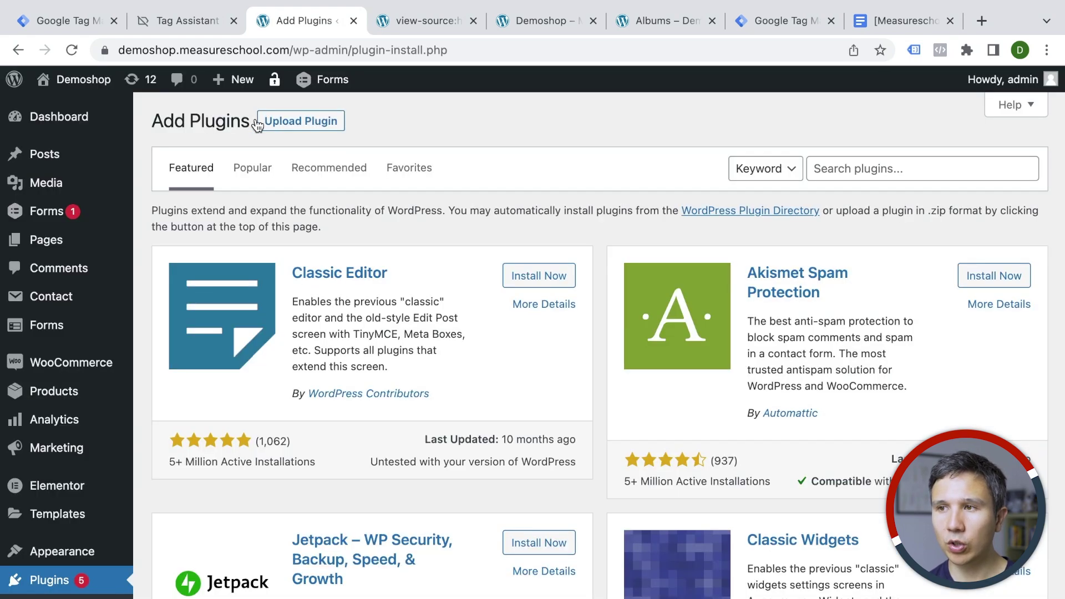
{"action": "left_click", "coordinate": [849, 166]}
{"action": "type", "text": "g"}
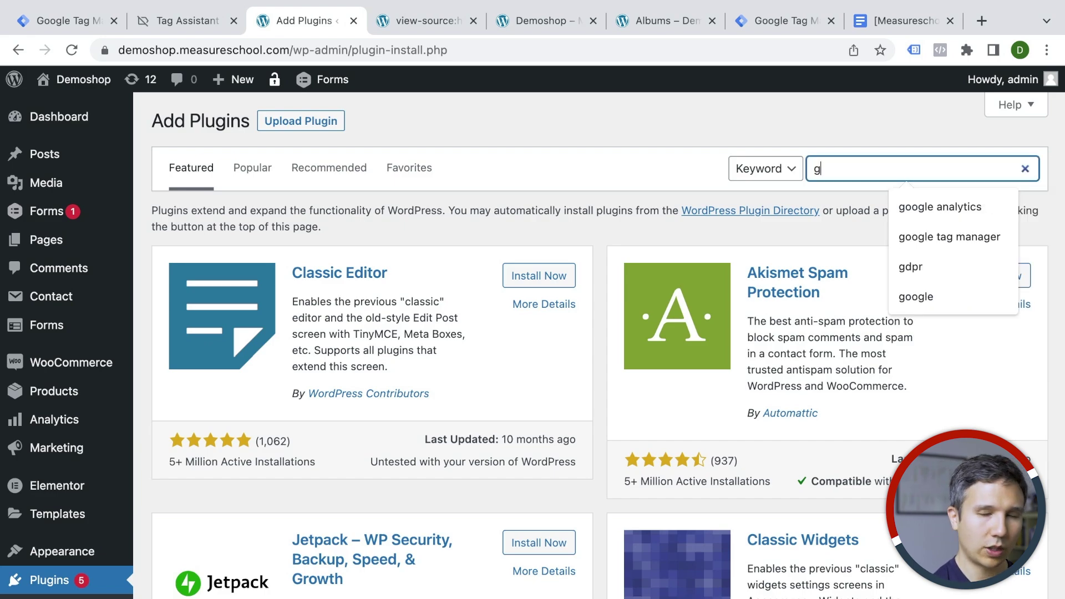
{"action": "type", "text": "oogle tag"}
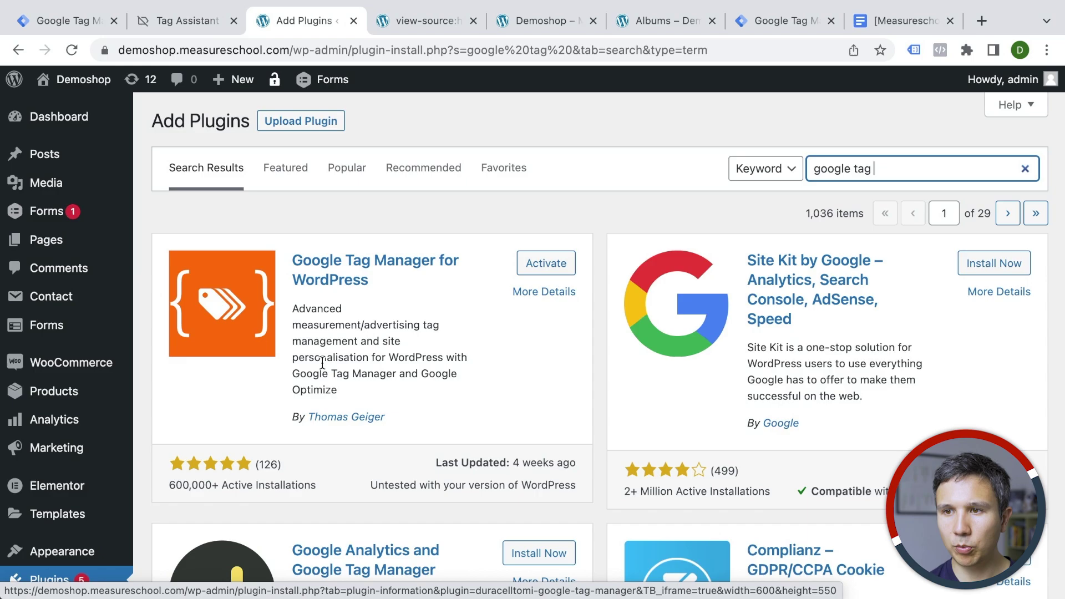
{"action": "left_click", "coordinate": [546, 263]}
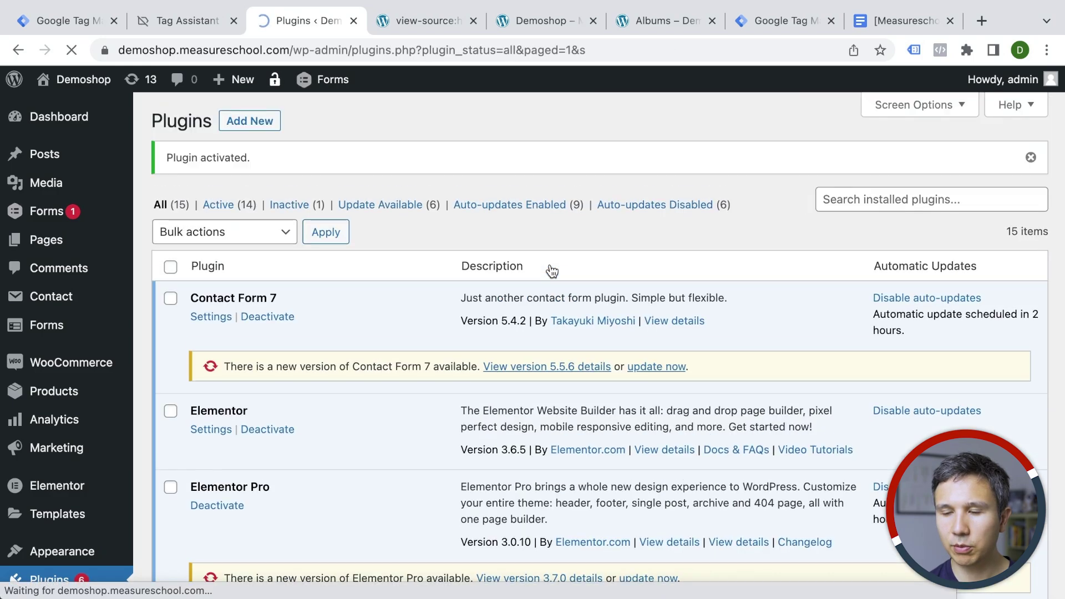
{"action": "scroll", "coordinate": [445, 295], "scroll_direction": "down", "scroll_amount": 10}
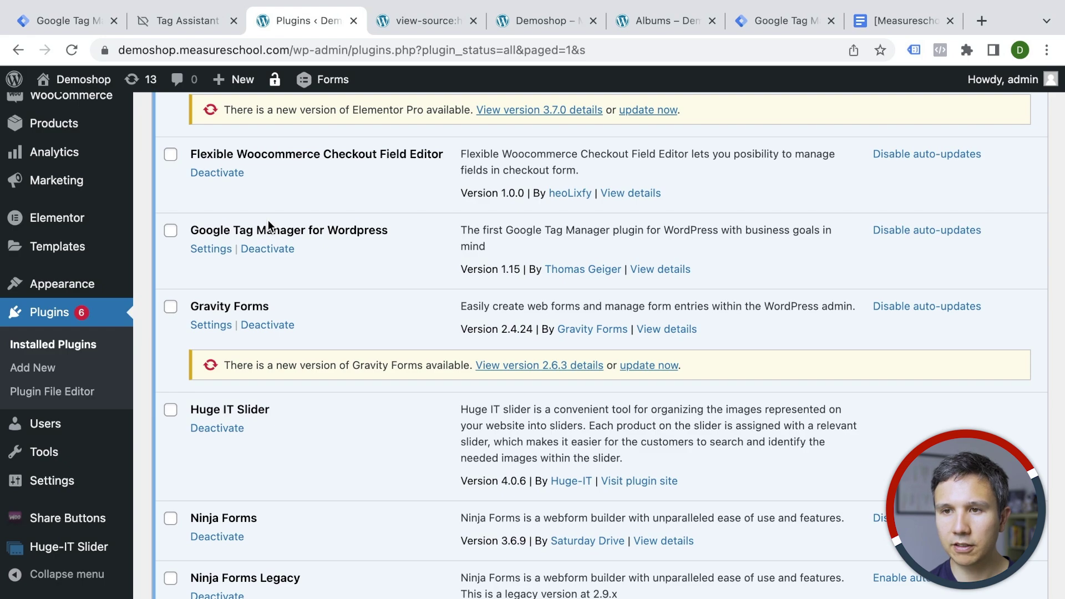
Step: Open the GTM4WP settings page and copy container ID GTM-NQTVRL5 from Tag Manager
{"action": "mouse_move", "coordinate": [53, 482]}
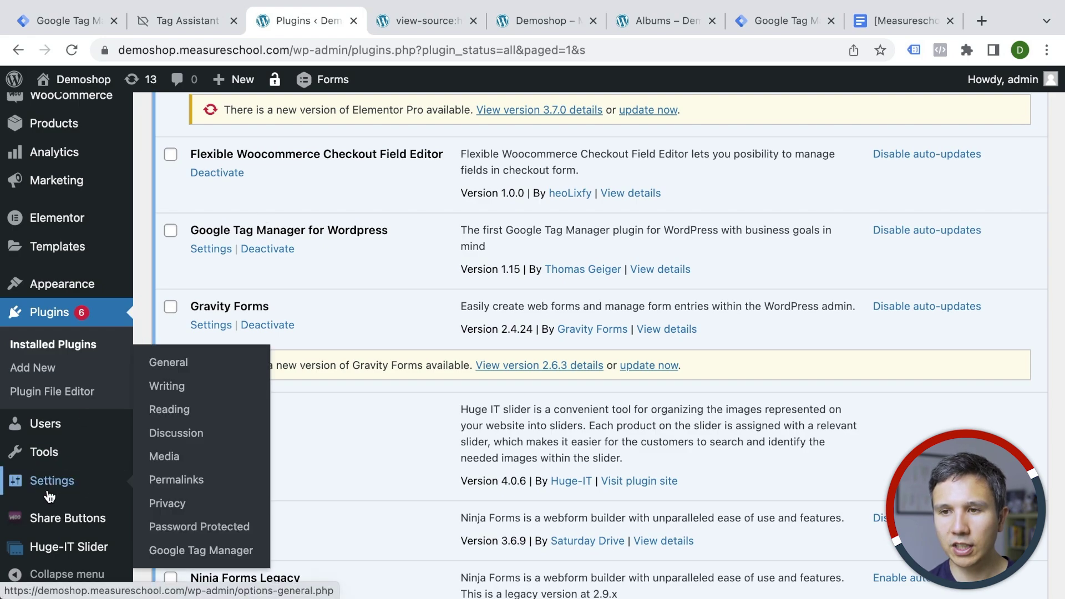
{"action": "left_click", "coordinate": [212, 553]}
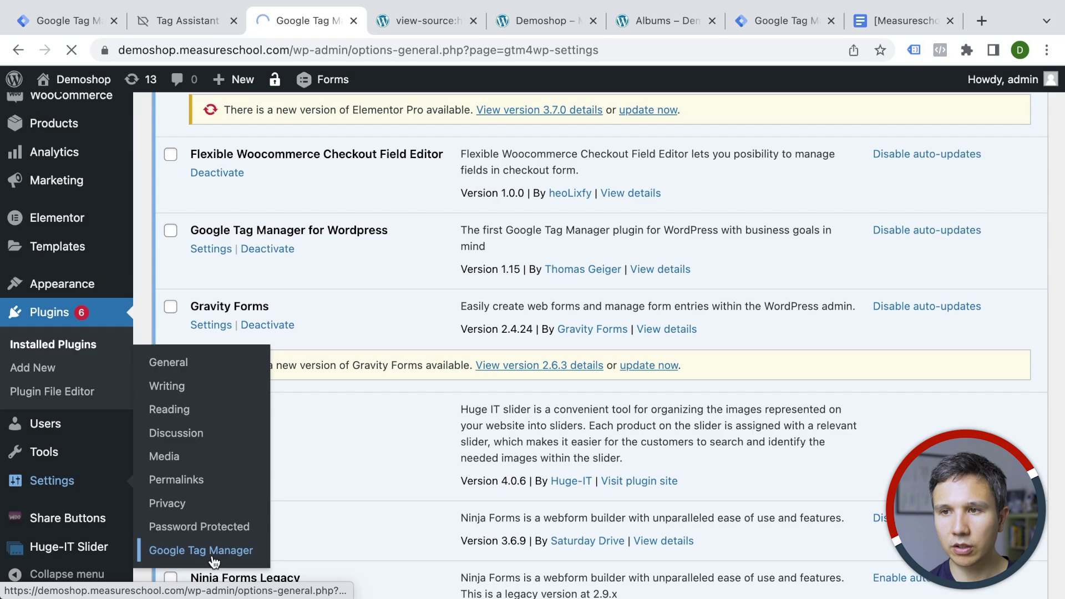
{"action": "scroll", "coordinate": [221, 511], "scroll_direction": "down", "scroll_amount": 3}
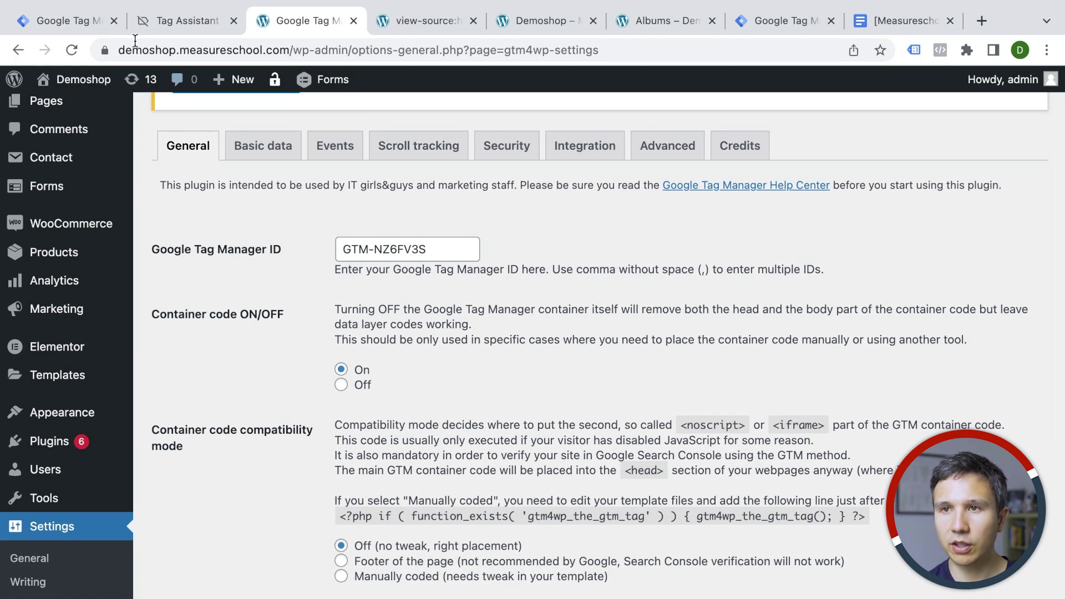
{"action": "left_click", "coordinate": [84, 22]}
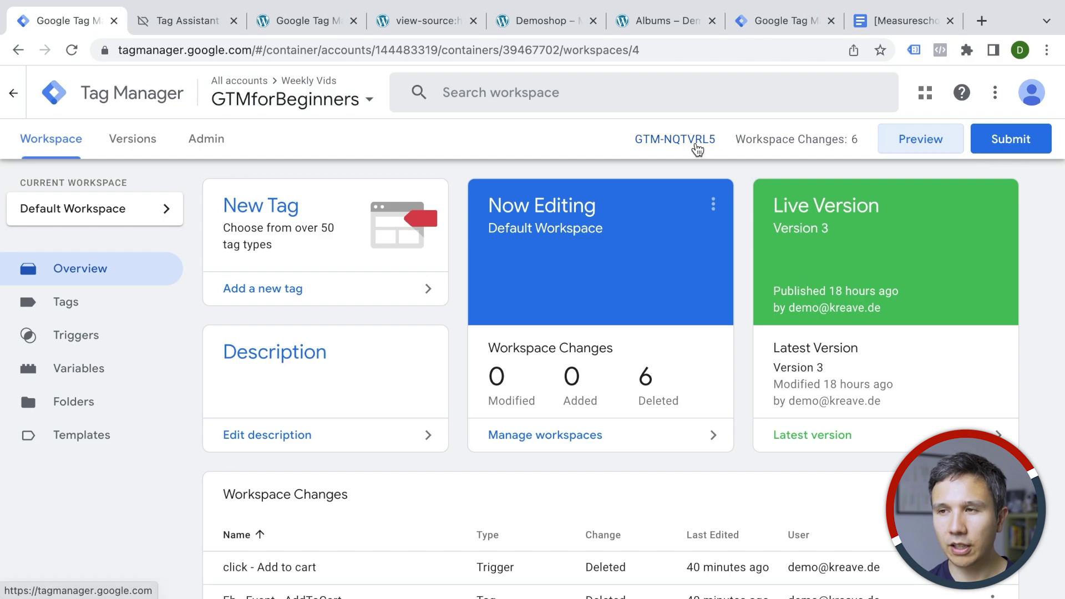
{"action": "right_click", "coordinate": [697, 149]}
{"action": "left_click", "coordinate": [733, 281]}
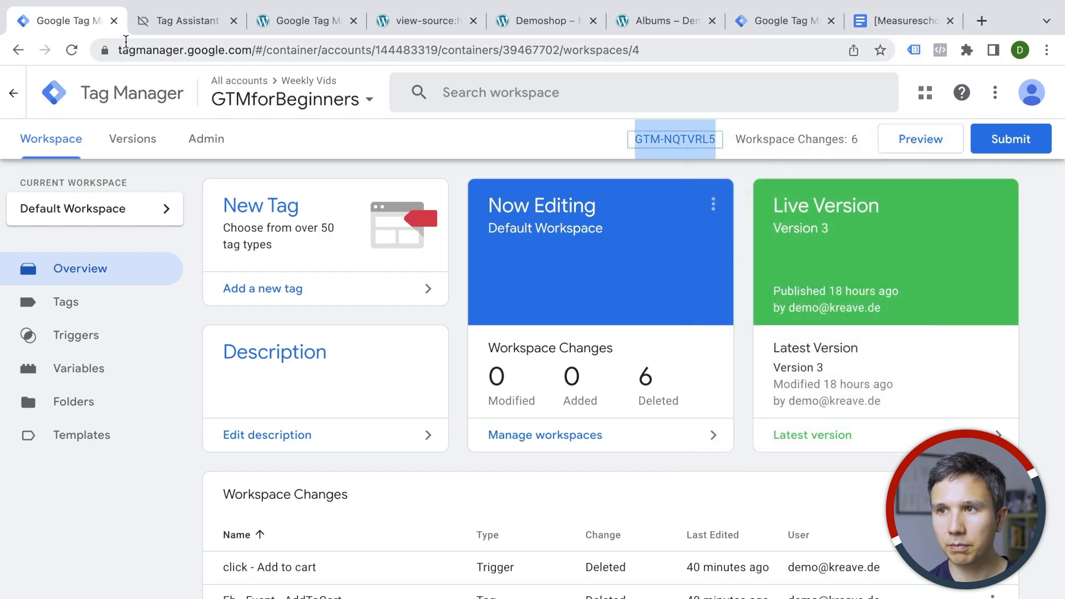
{"action": "key", "text": "ctrl+3"}
Step: Replace the Google Tag Manager ID field with GTM-NQTVRL5 and save the settings
{"action": "triple_click", "coordinate": [401, 254]}
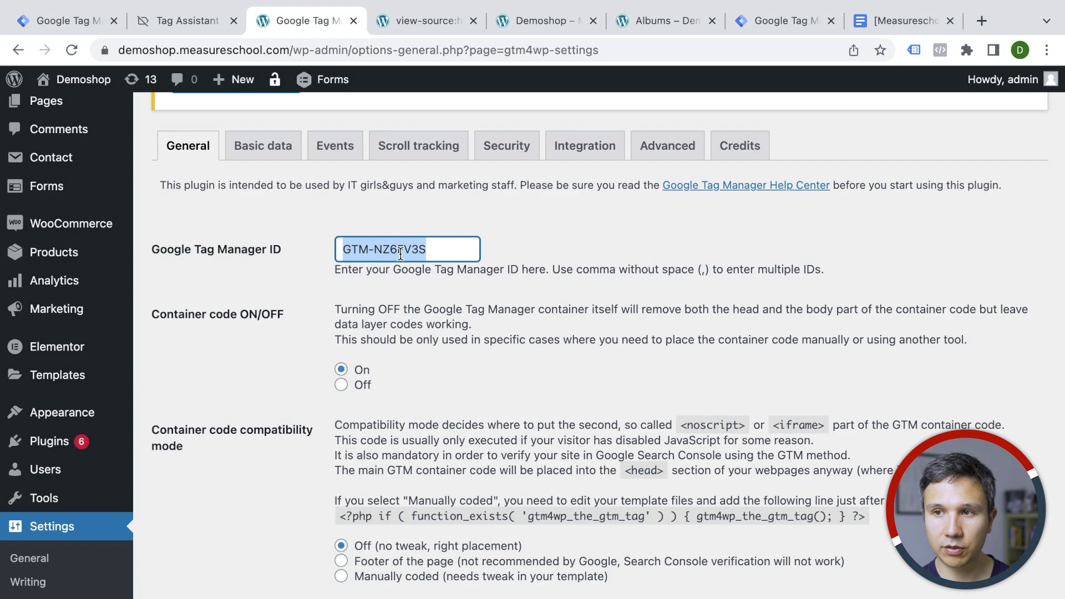
{"action": "key", "text": "ctrl+v"}
{"action": "left_click", "coordinate": [259, 374]}
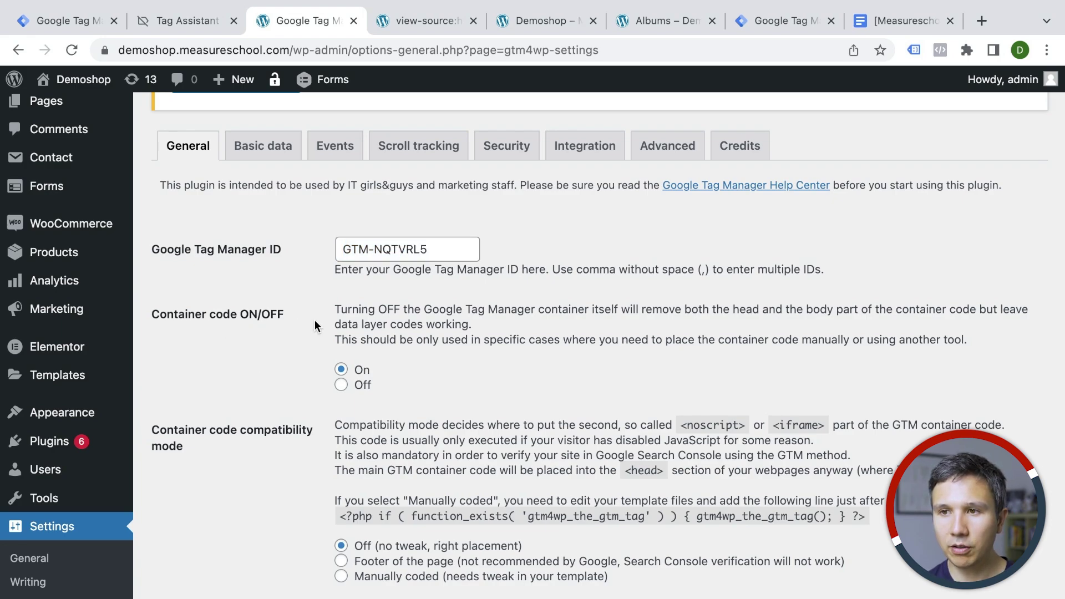
{"action": "scroll", "coordinate": [295, 319], "scroll_direction": "down", "scroll_amount": 3}
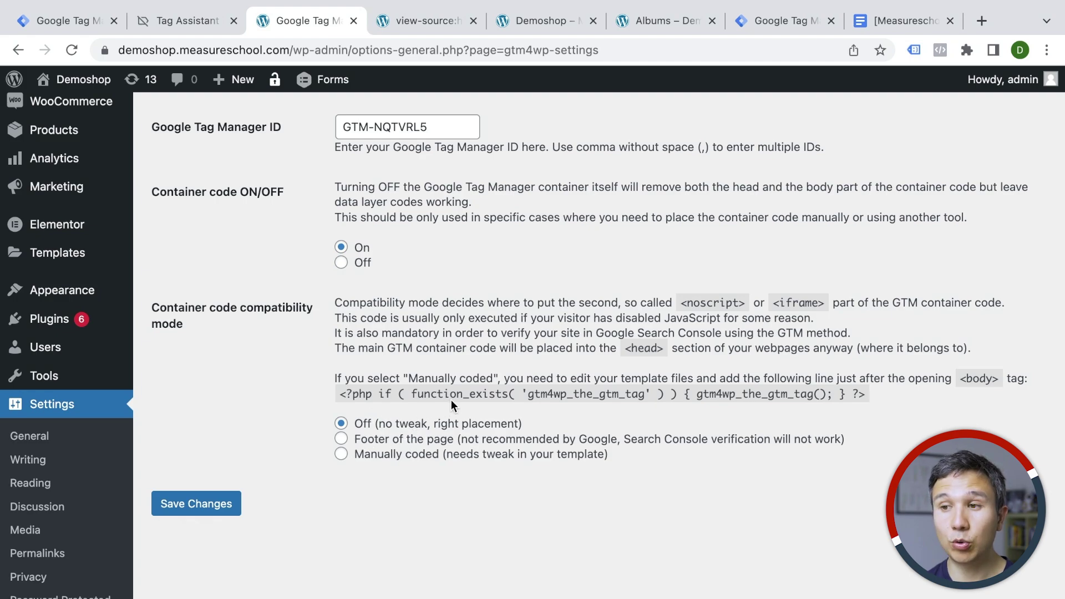
{"action": "scroll", "coordinate": [326, 459], "scroll_direction": "up", "scroll_amount": 5}
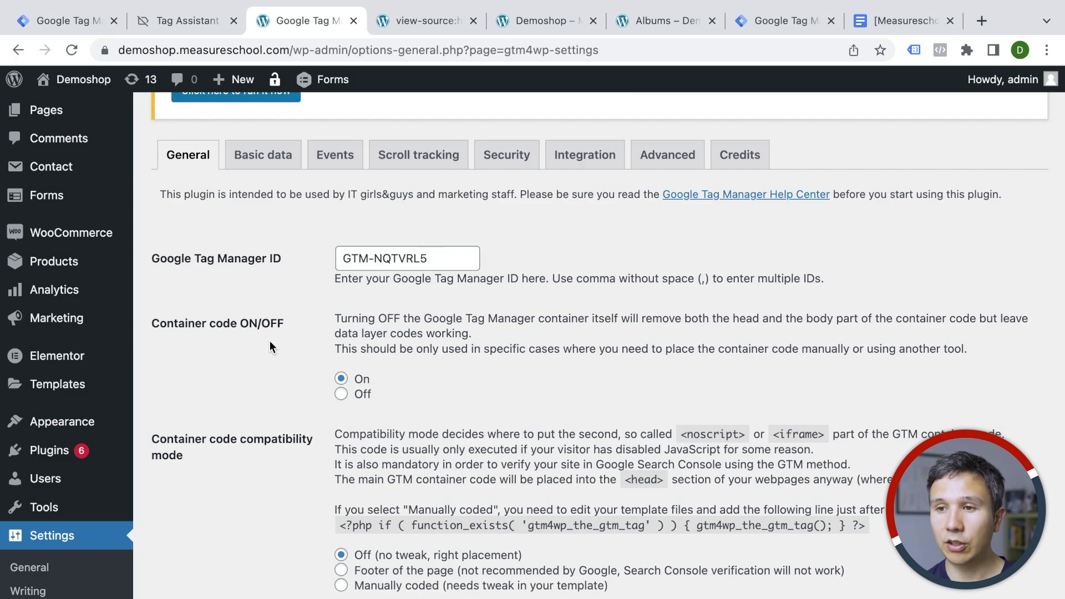
{"action": "scroll", "coordinate": [269, 341], "scroll_direction": "down", "scroll_amount": 10}
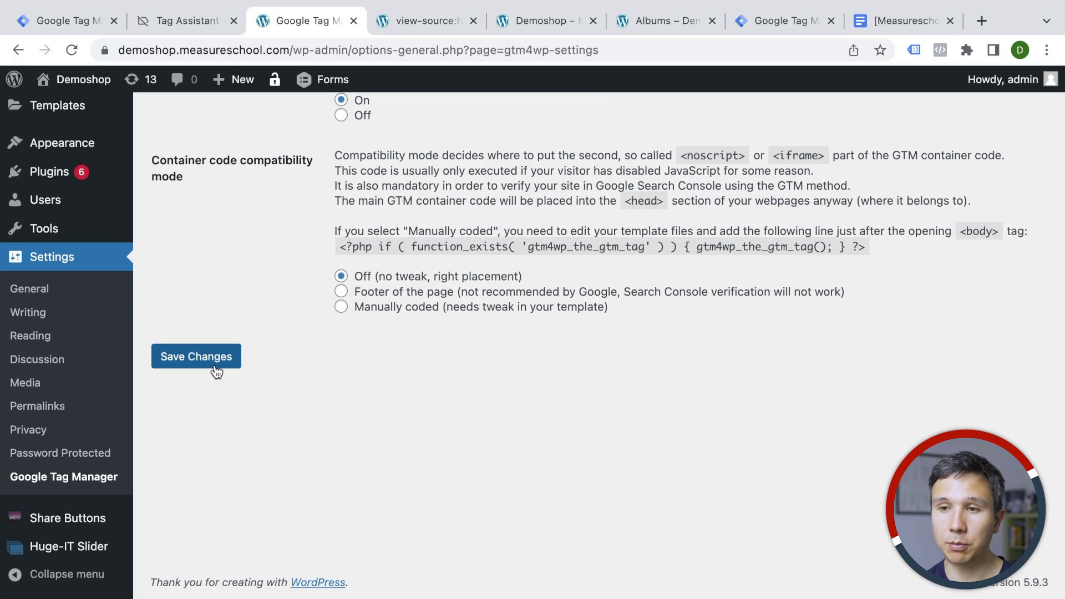
{"action": "left_click", "coordinate": [215, 369]}
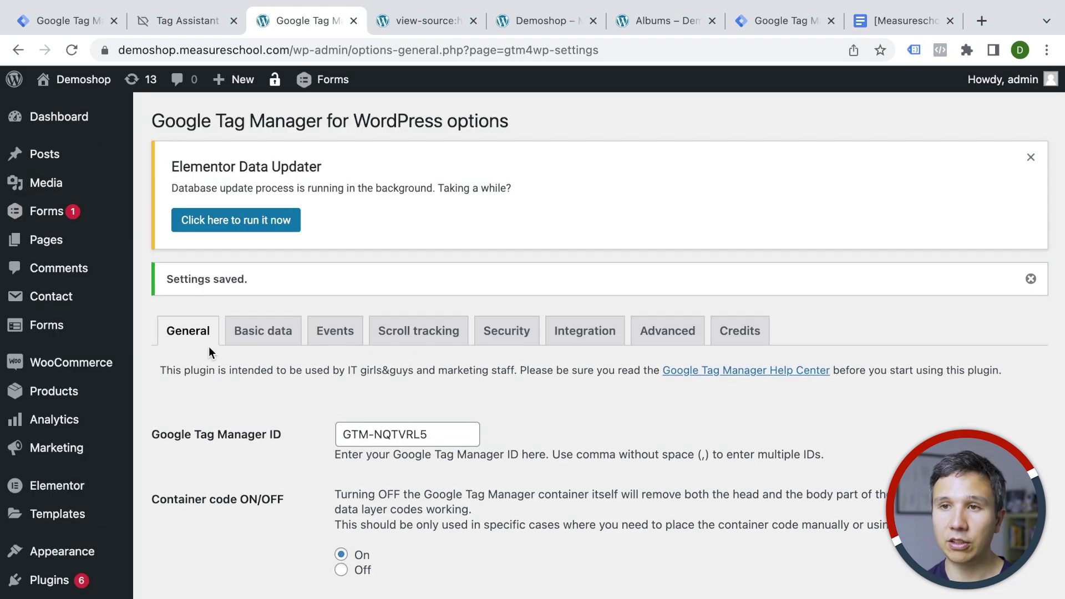
Step: Open the shop's front page and view and scroll through its HTML source
{"action": "left_click", "coordinate": [89, 79]}
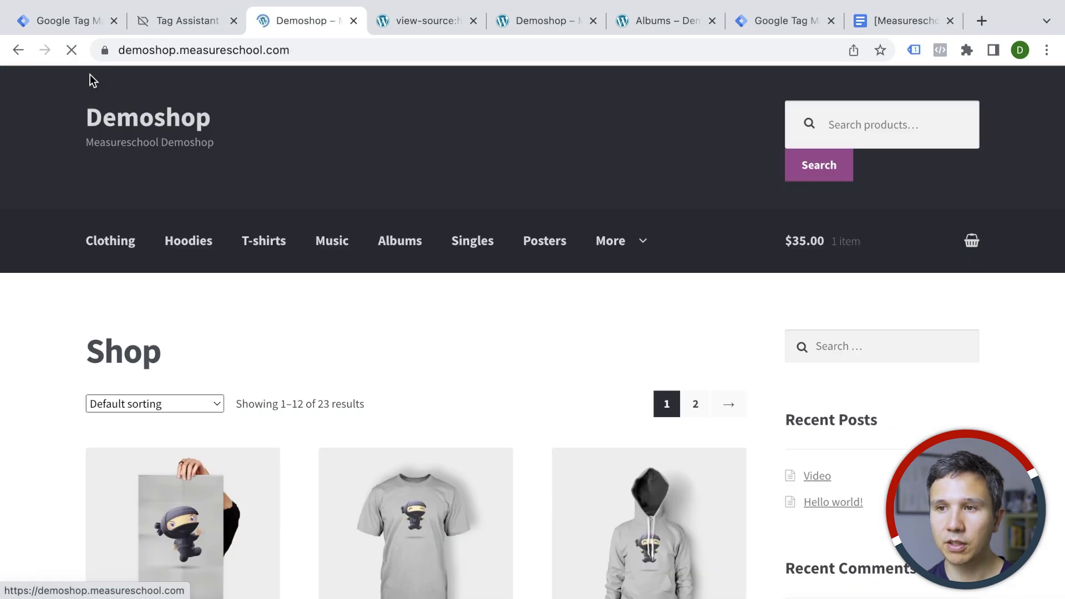
{"action": "right_click", "coordinate": [450, 336]}
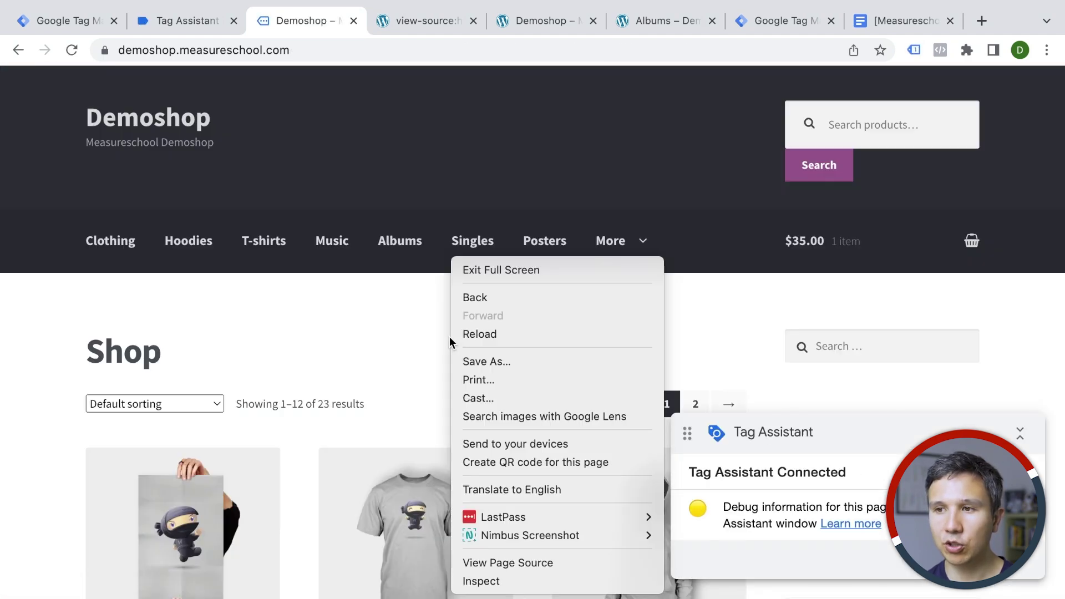
{"action": "left_click", "coordinate": [488, 563]}
{"action": "scroll", "coordinate": [429, 310], "scroll_direction": "down", "scroll_amount": 5}
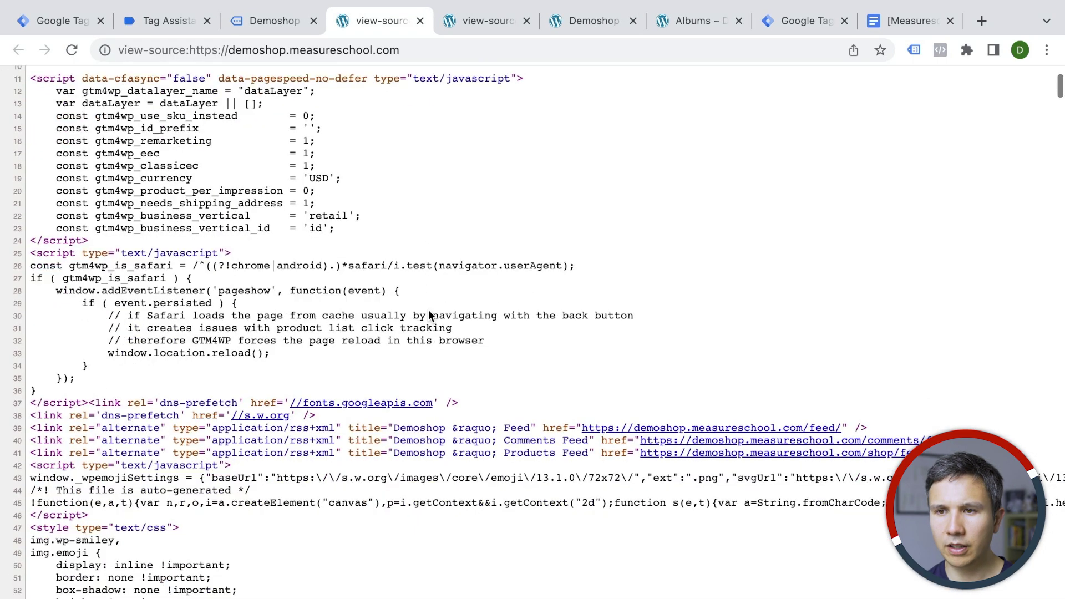
{"action": "scroll", "coordinate": [428, 311], "scroll_direction": "down", "scroll_amount": 20}
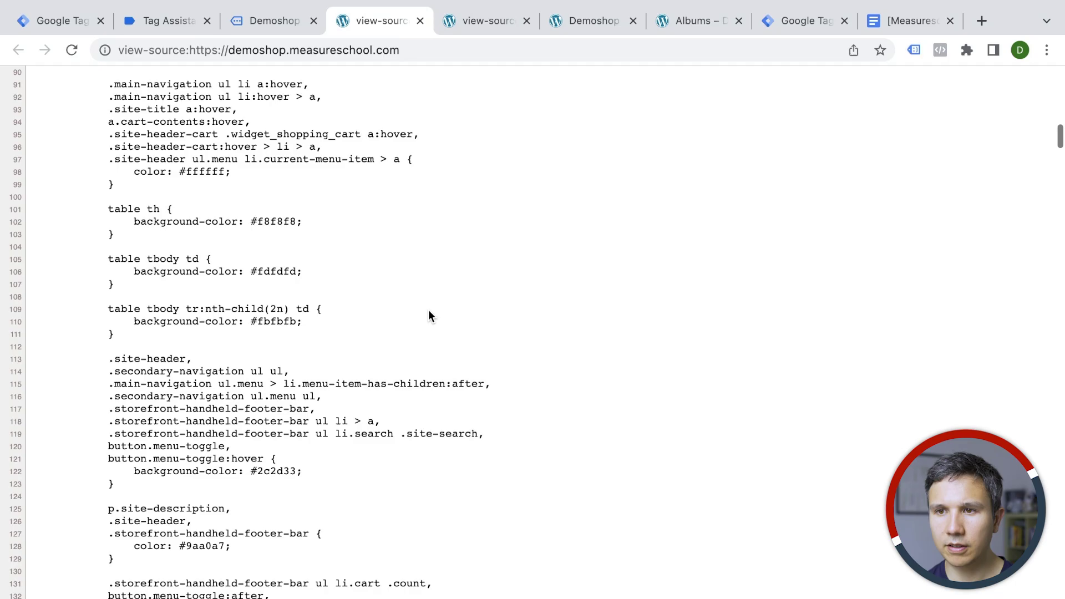
{"action": "scroll", "coordinate": [428, 310], "scroll_direction": "down", "scroll_amount": 20}
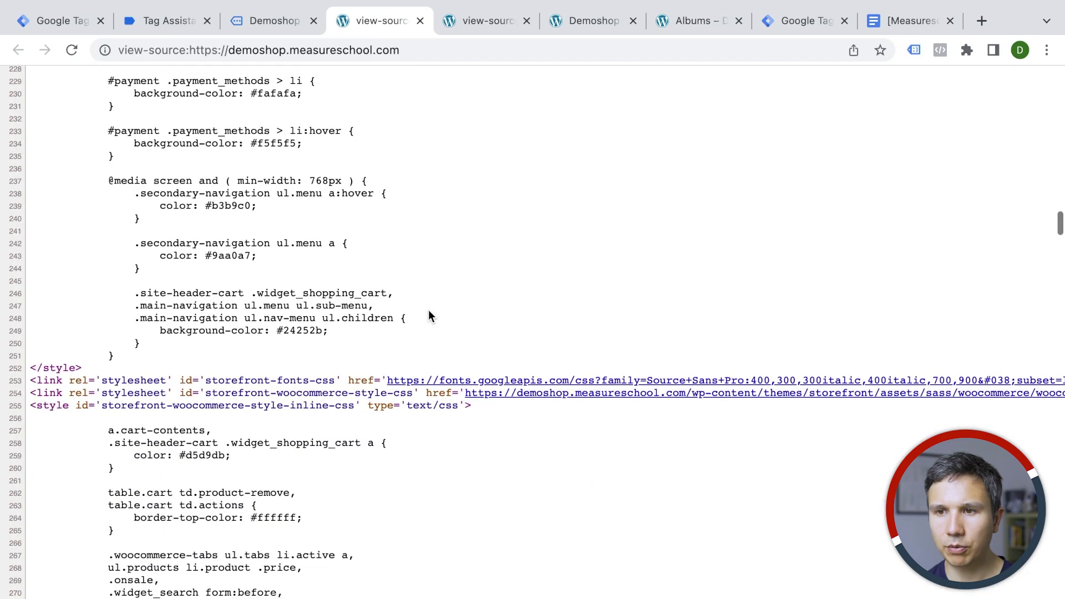
{"action": "scroll", "coordinate": [428, 309], "scroll_direction": "down", "scroll_amount": 15}
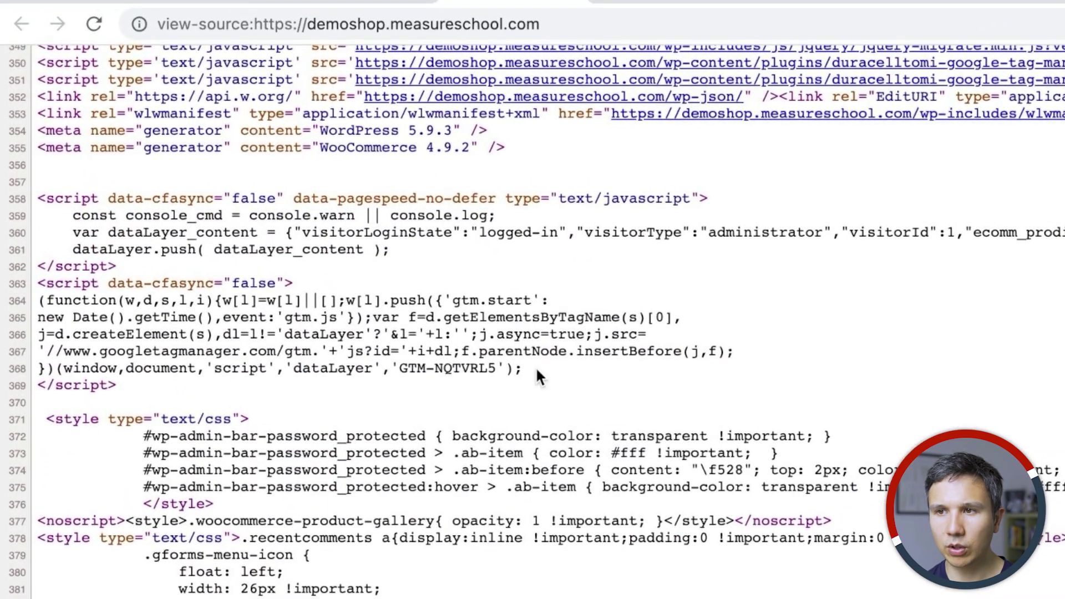
{"action": "left_click_drag", "start_coordinate": [538, 369], "coordinate": [38, 300]}
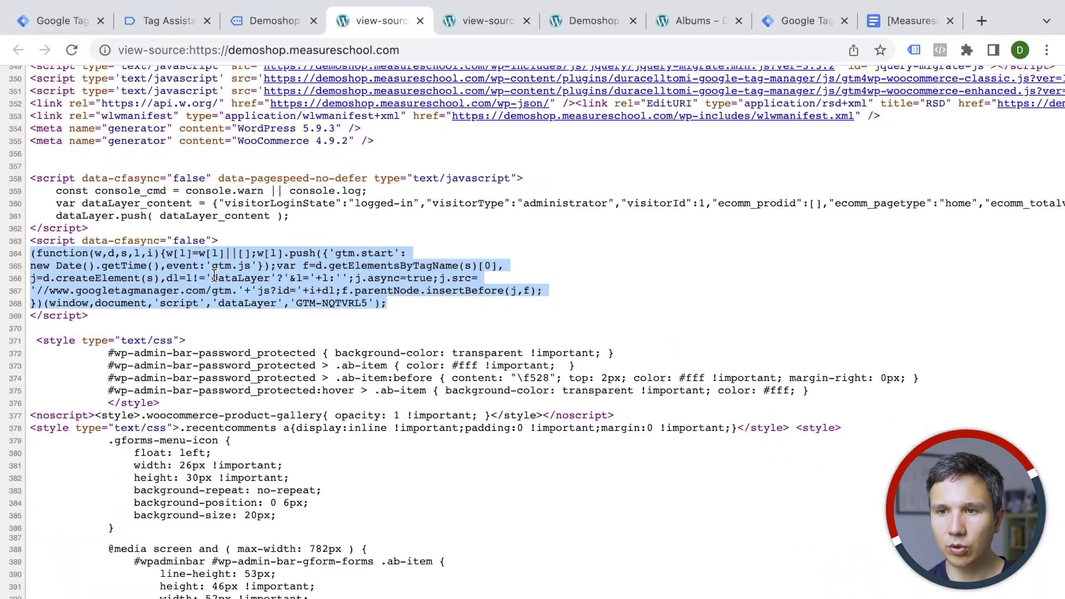
{"action": "scroll", "coordinate": [181, 311], "scroll_direction": "down", "scroll_amount": 10}
{"action": "scroll", "coordinate": [181, 310], "scroll_direction": "down", "scroll_amount": 20}
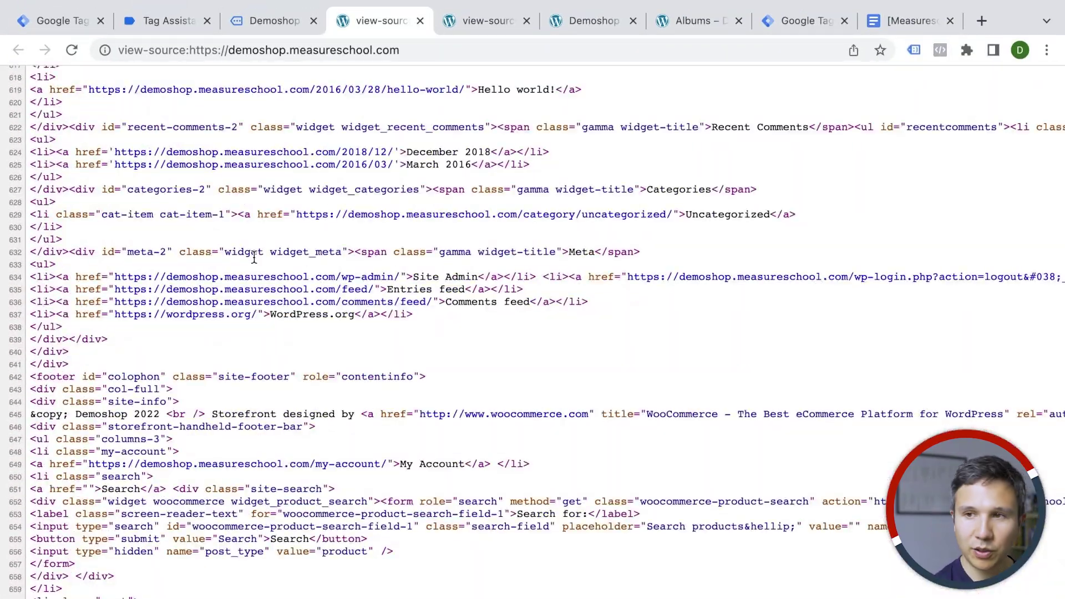
Step: Search the source for GTM-NQTVRL5 to confirm a single container snippet, then return to the shop
{"action": "key", "text": "ctrl+f"}
{"action": "type", "text": "gtm"}
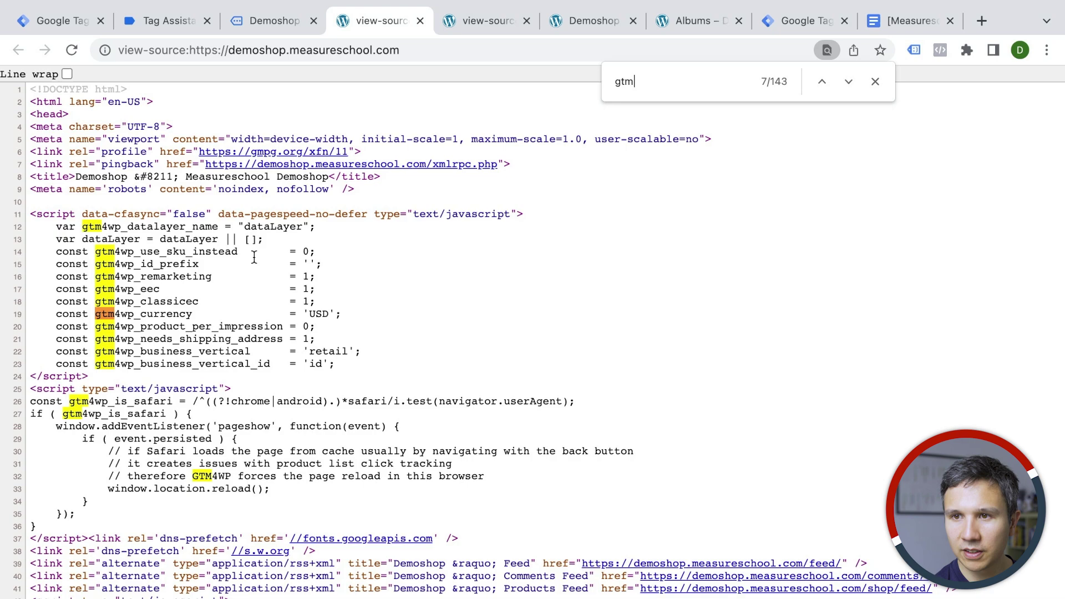
{"action": "key", "text": "BackSpace"}
{"action": "key", "text": "BackSpace"}
{"action": "key", "text": "ctrl+v"}
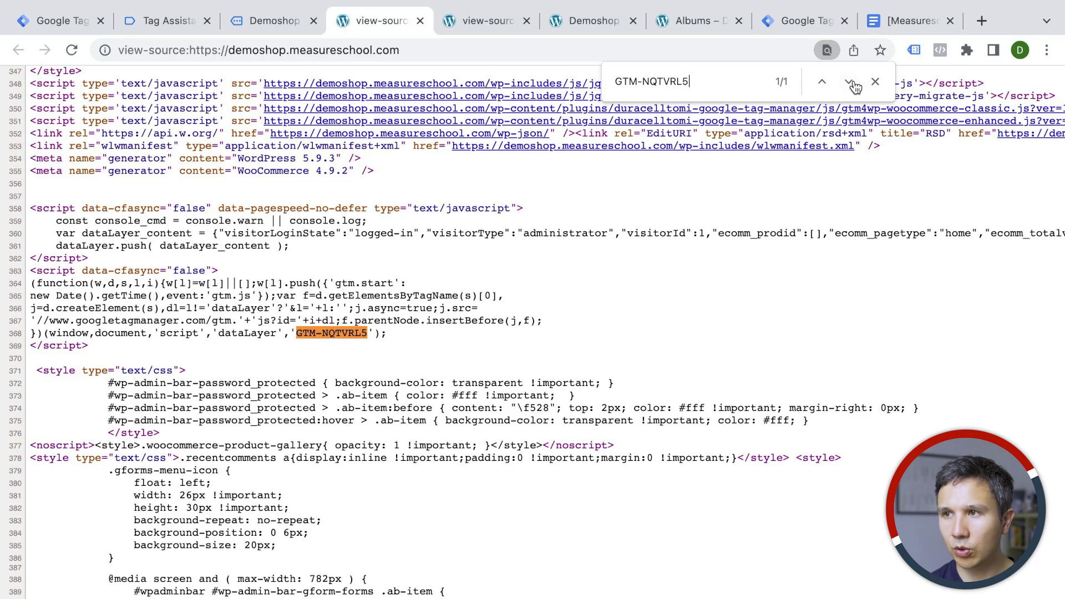
{"action": "scroll", "coordinate": [553, 401], "scroll_direction": "down", "scroll_amount": 10}
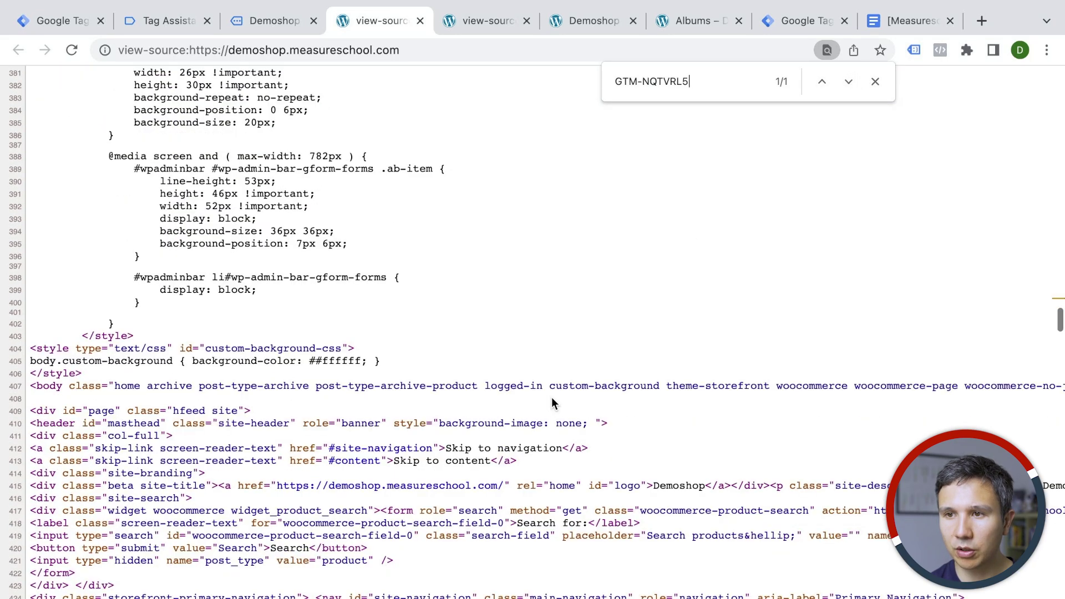
{"action": "scroll", "coordinate": [553, 403], "scroll_direction": "up", "scroll_amount": 9}
{"action": "scroll", "coordinate": [552, 397], "scroll_direction": "down", "scroll_amount": 20}
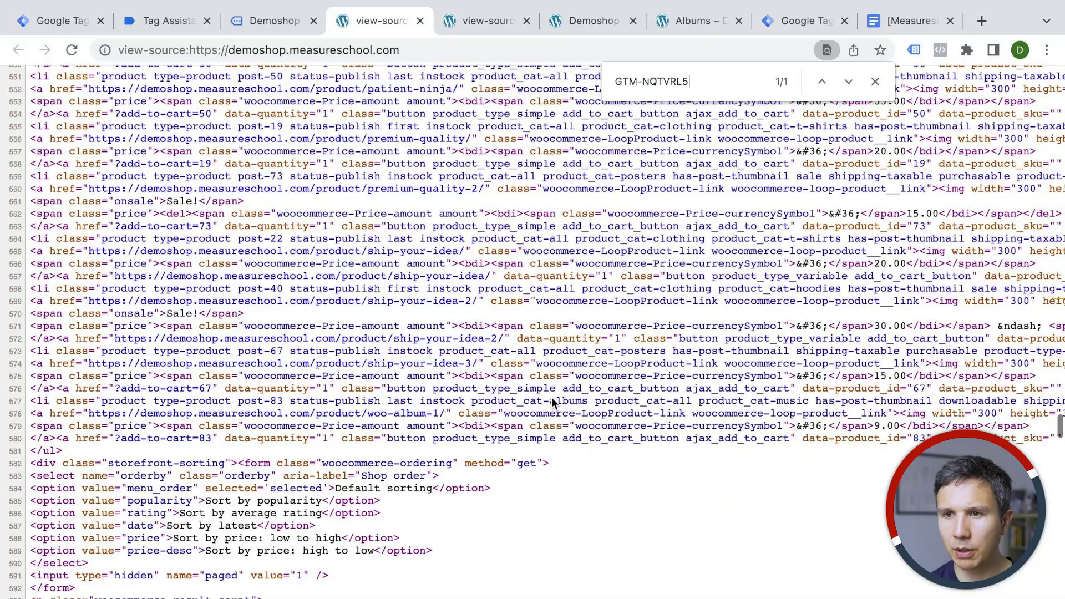
{"action": "scroll", "coordinate": [553, 401], "scroll_direction": "down", "scroll_amount": 7}
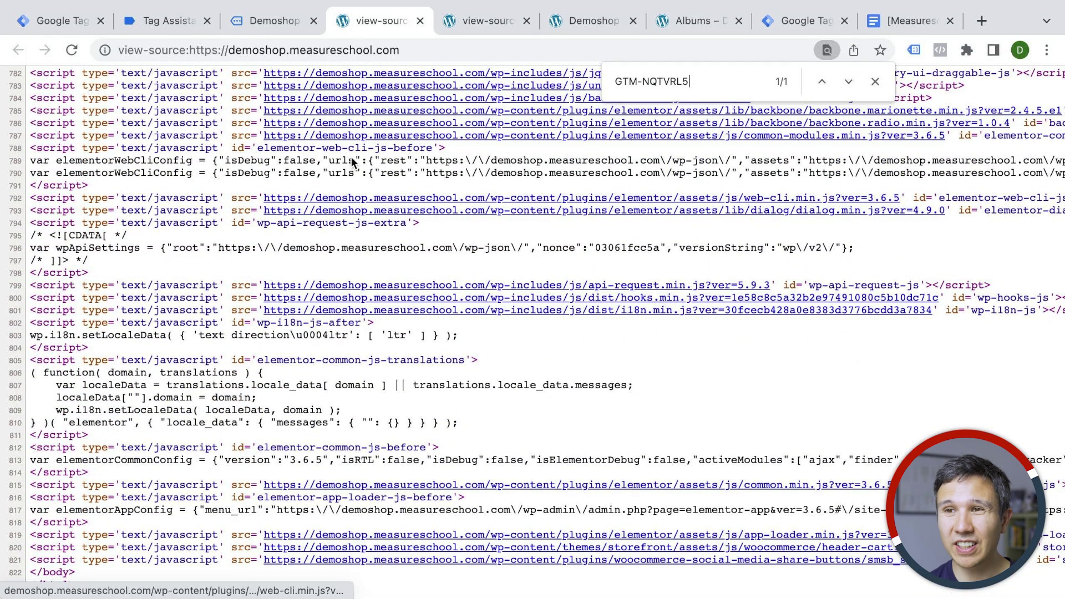
{"action": "left_click", "coordinate": [274, 22]}
{"action": "left_click", "coordinate": [162, 16]}
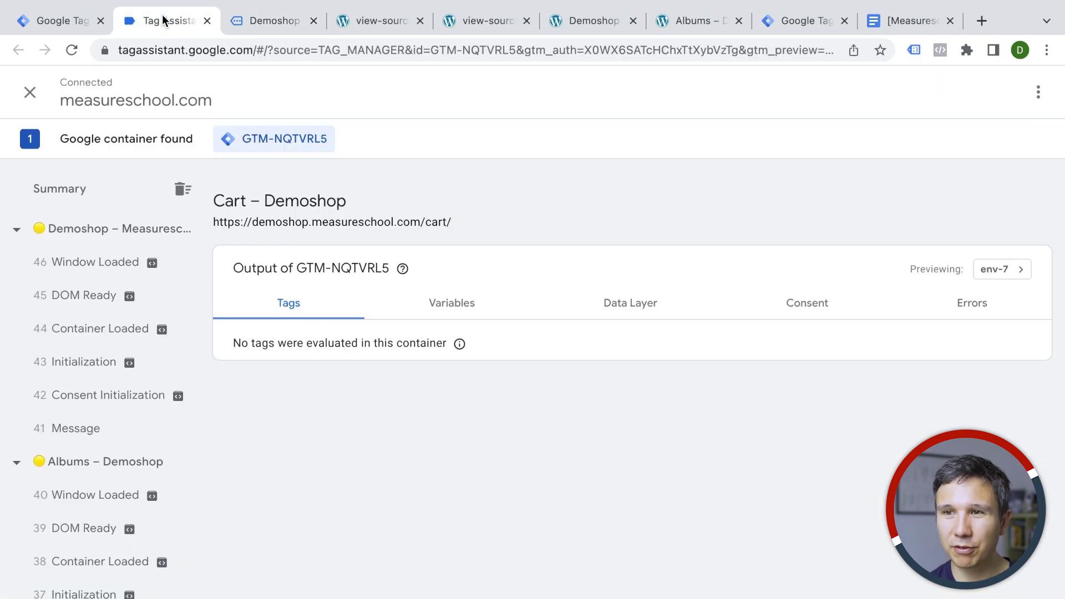
{"action": "left_click", "coordinate": [35, 20]}
{"action": "left_click", "coordinate": [277, 21]}
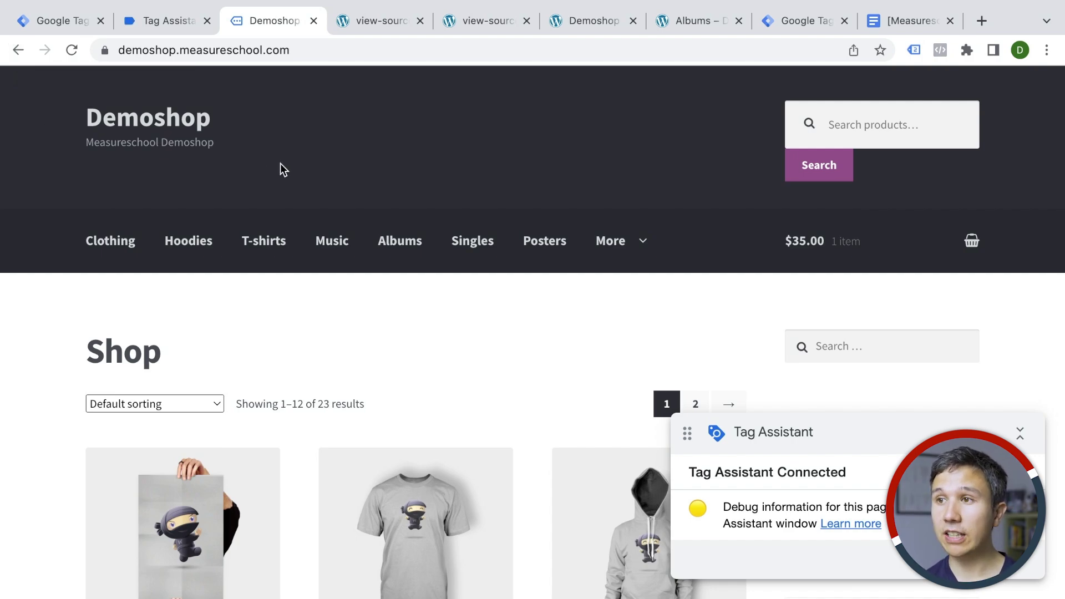
{"action": "left_click", "coordinate": [914, 50]}
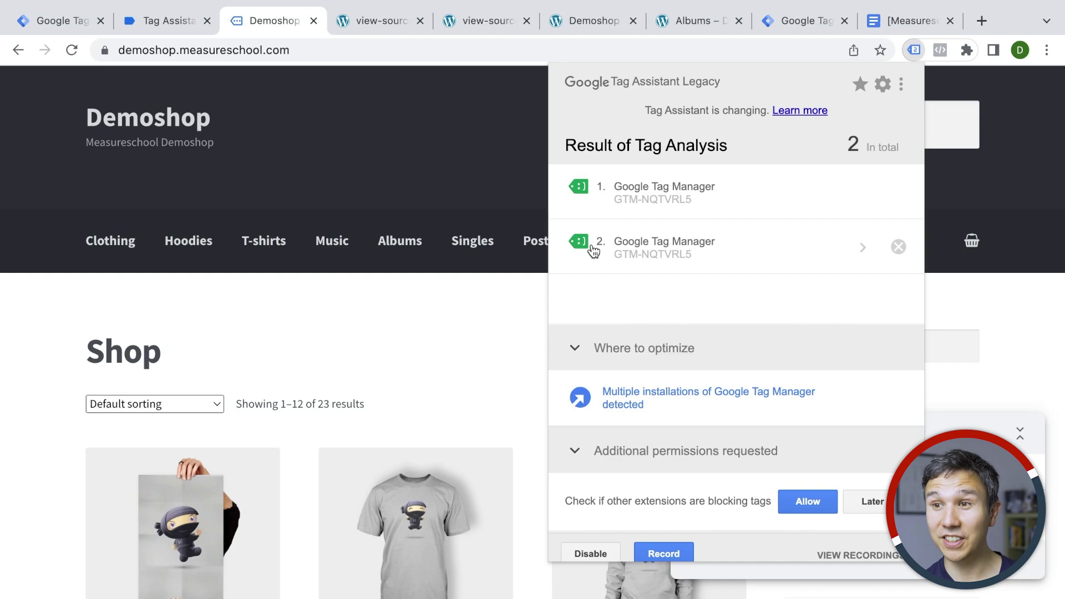
{"action": "left_click", "coordinate": [432, 188]}
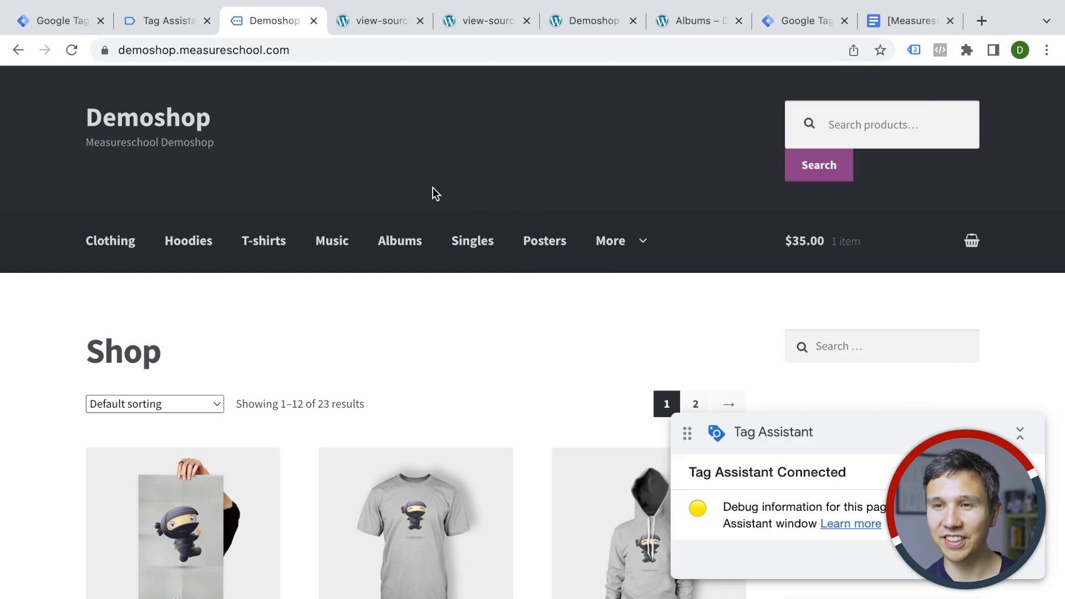
Step: Open the Happy Ninja product, check Tag Assistant, then start a fresh GTM preview session
{"action": "left_click", "coordinate": [263, 240]}
{"action": "left_click", "coordinate": [159, 19]}
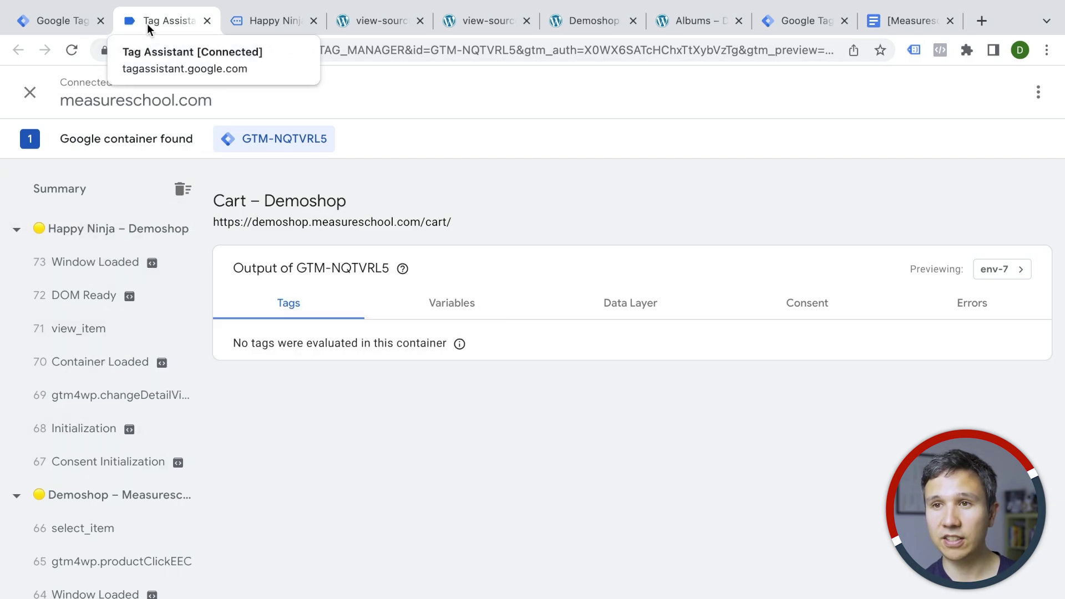
{"action": "left_click", "coordinate": [57, 24]}
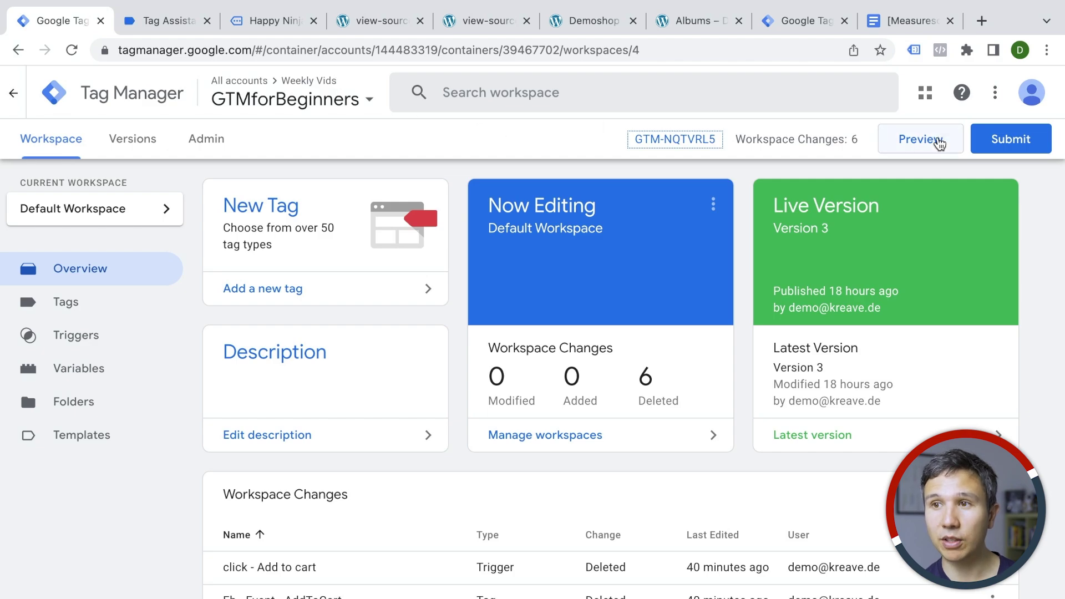
{"action": "left_click", "coordinate": [939, 143]}
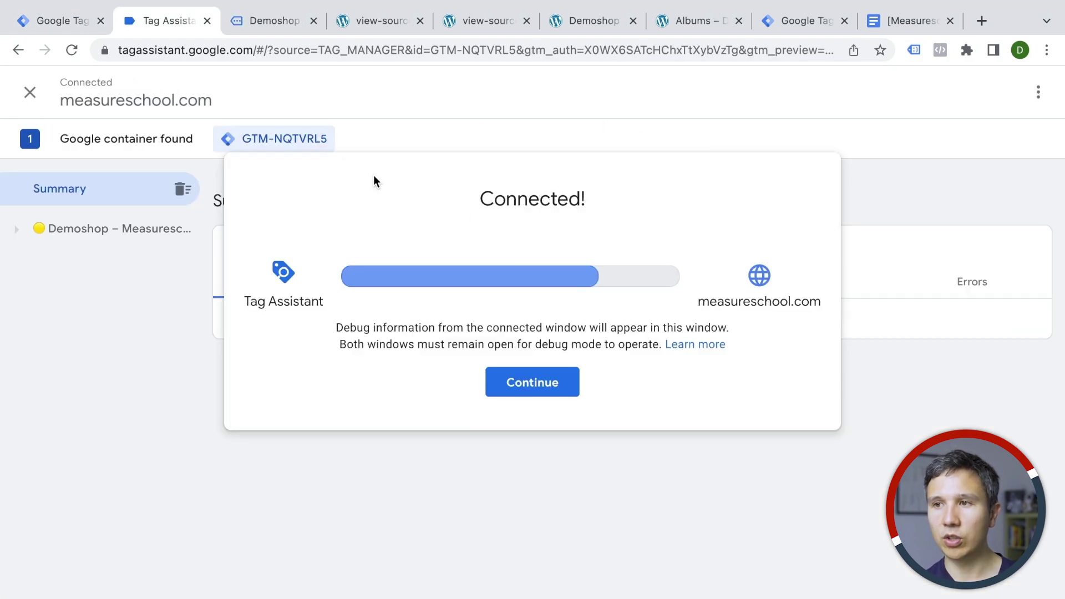
{"action": "left_click", "coordinate": [518, 391]}
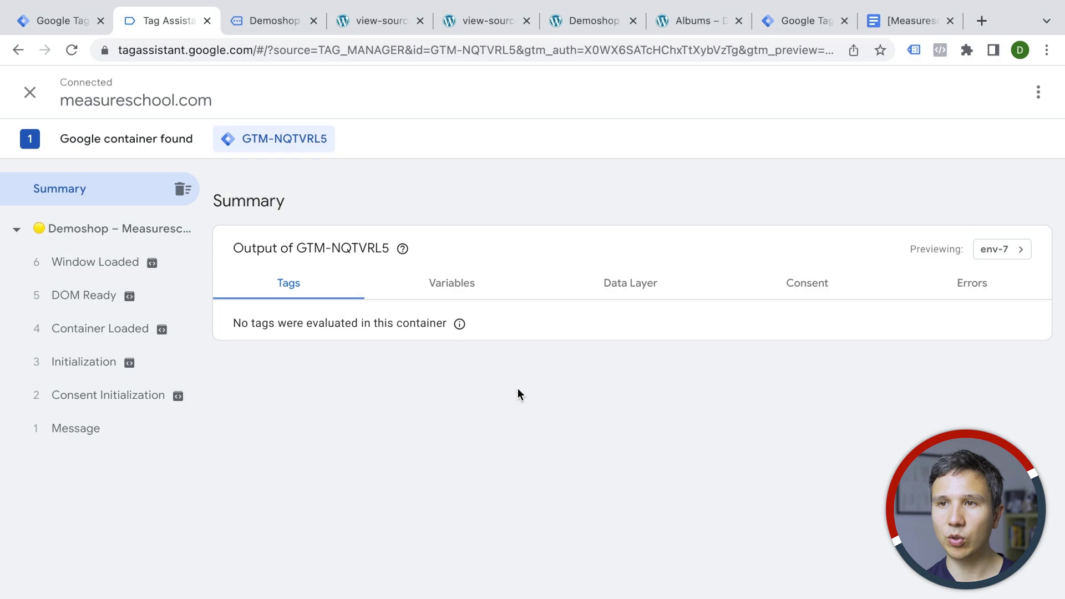
Step: Load the Happy Ninja product page in the connected shop and confirm its view_item event in Tag Assistant
{"action": "left_click", "coordinate": [275, 23]}
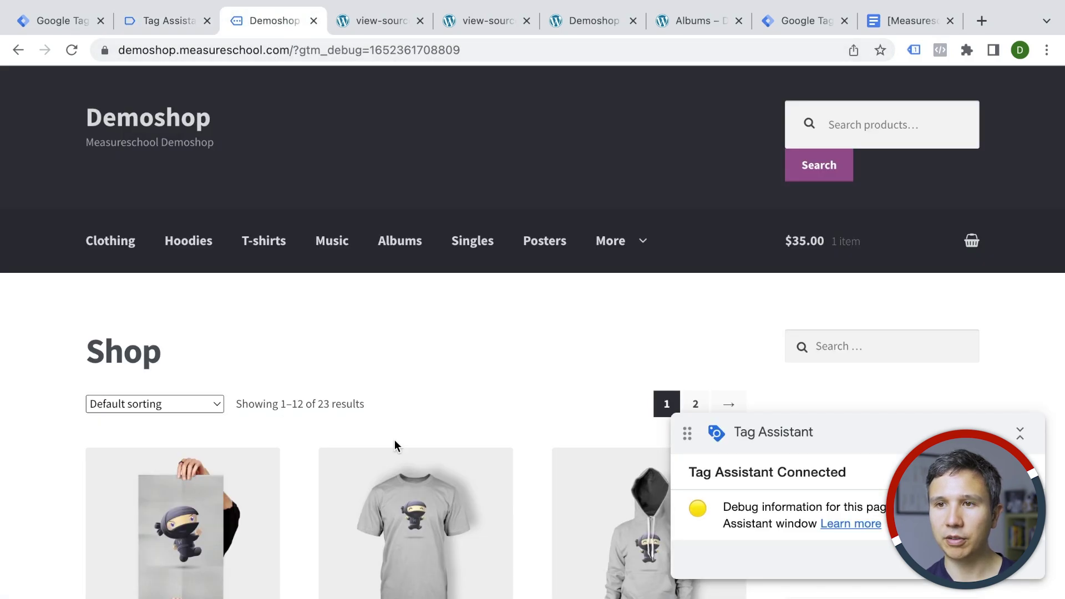
{"action": "scroll", "coordinate": [383, 437], "scroll_direction": "down", "scroll_amount": 3}
{"action": "left_click", "coordinate": [434, 404]}
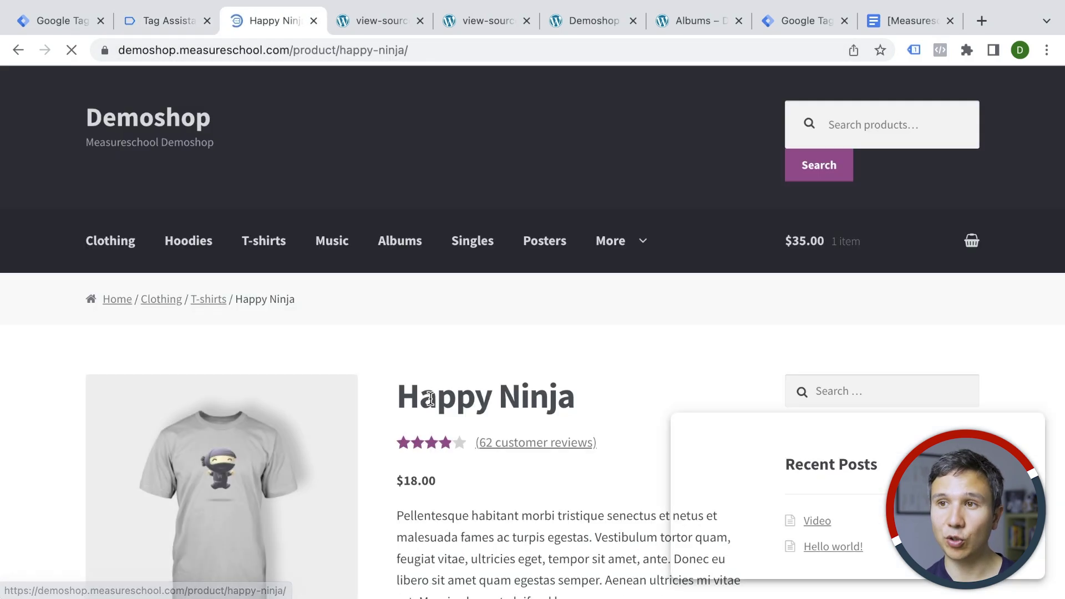
{"action": "scroll", "coordinate": [415, 365], "scroll_direction": "down", "scroll_amount": 2}
{"action": "left_click", "coordinate": [165, 22]}
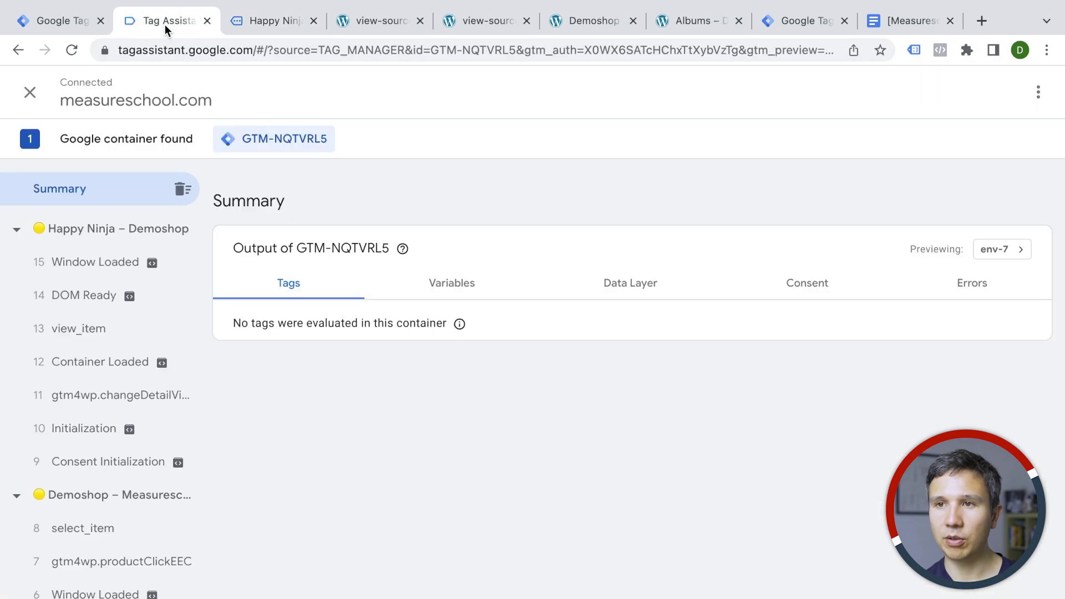
{"action": "left_click", "coordinate": [254, 27]}
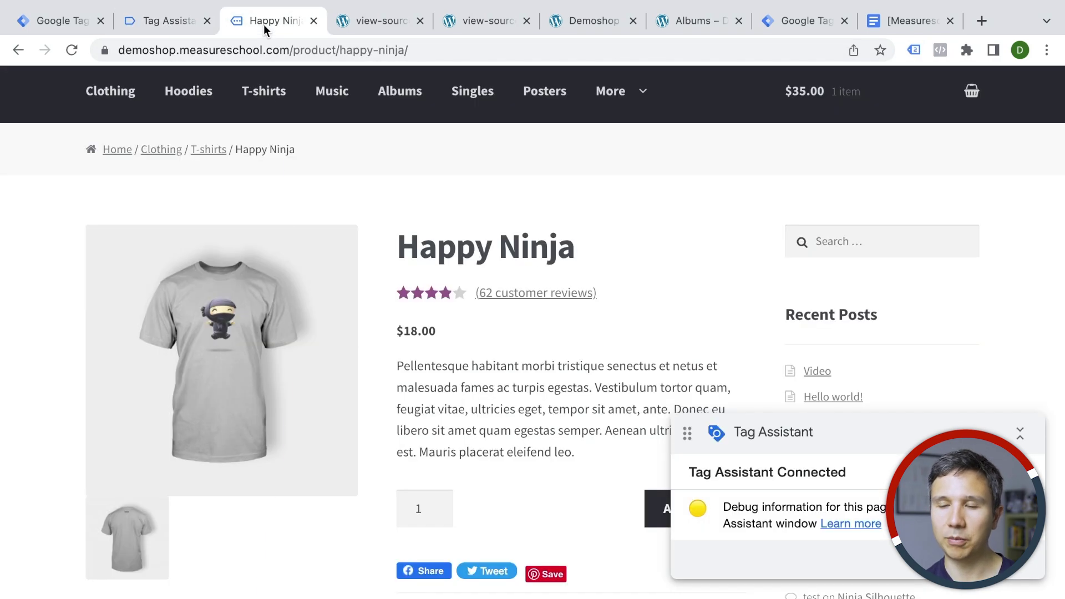